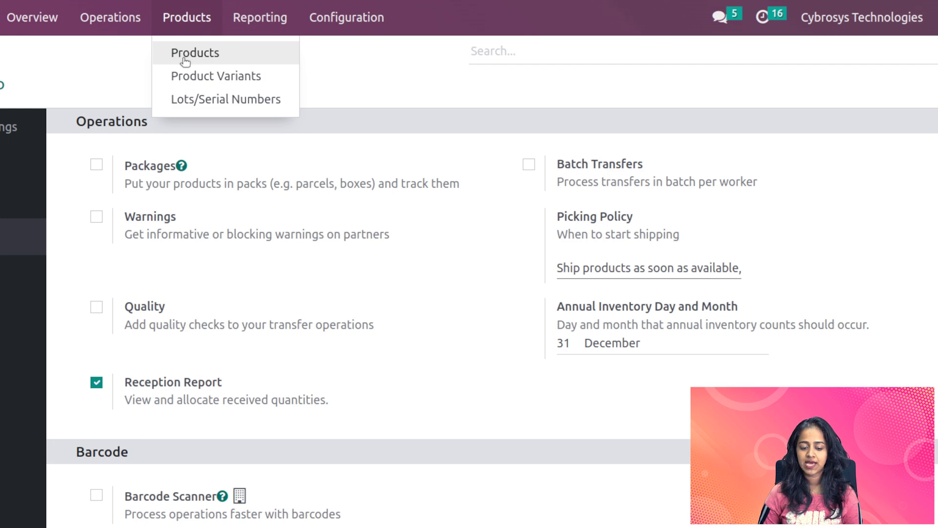
# Step: Create a new product named "Phone" in the inventory and mark it as a favourite
pyautogui.click(182, 59)
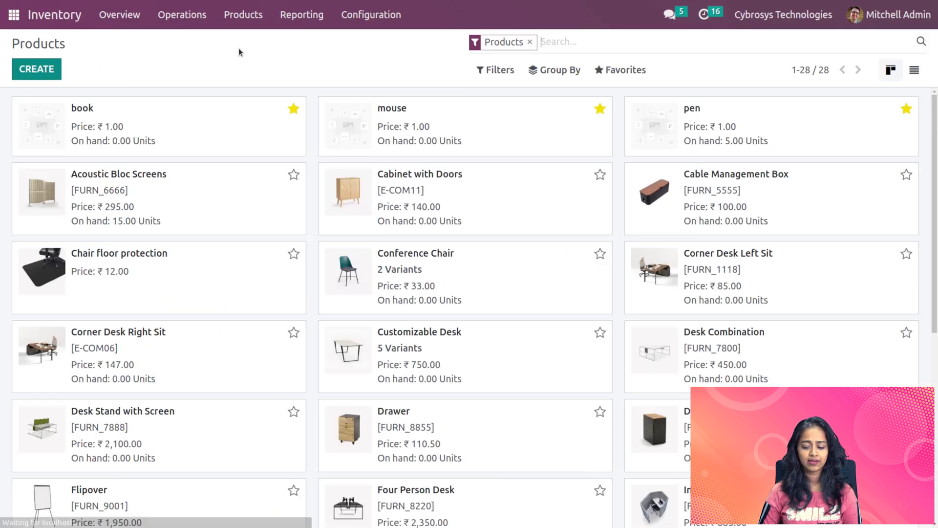
pyautogui.click(23, 72)
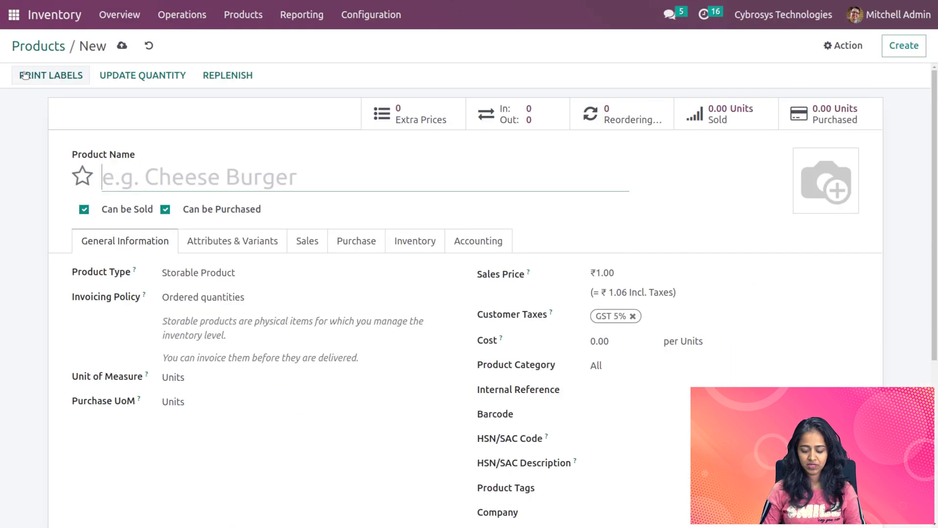
pyautogui.write('phone')
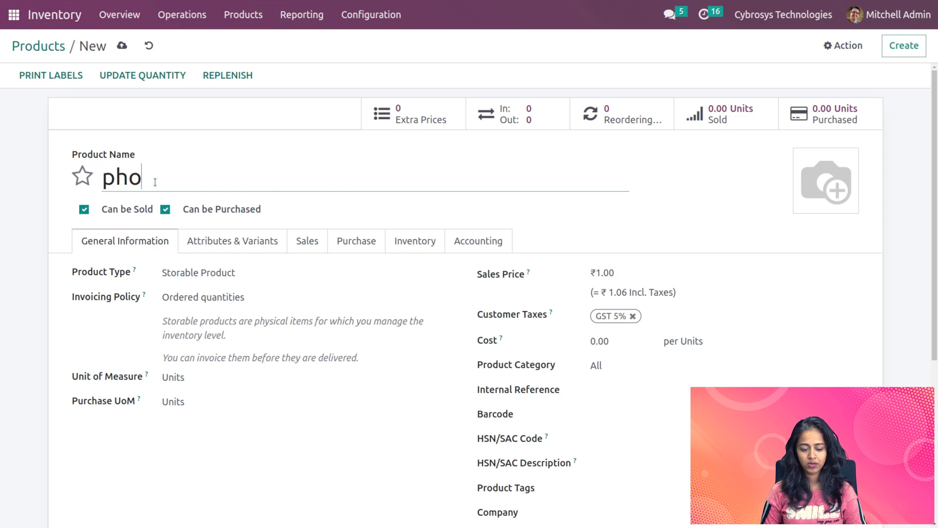
pyautogui.click(82, 177)
pyautogui.click(113, 179)
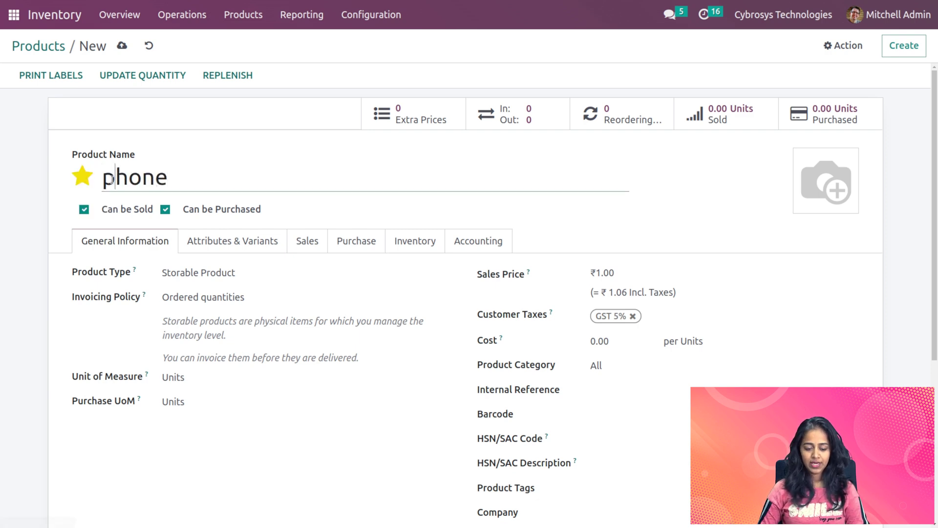
pyautogui.press('BackSpace')
pyautogui.write('P')
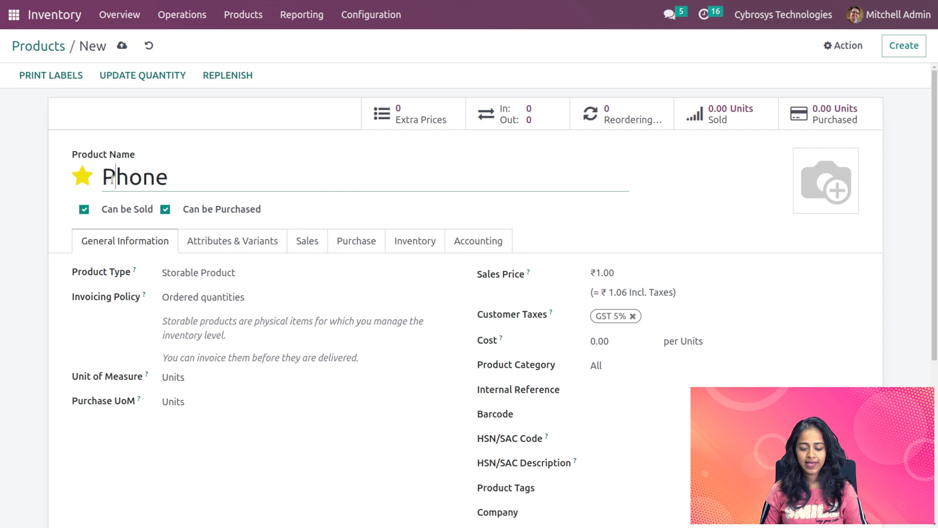
# Step: Add Deco Addict as the product's vendor with a purchase price of 5 and save the product
pyautogui.click(351, 251)
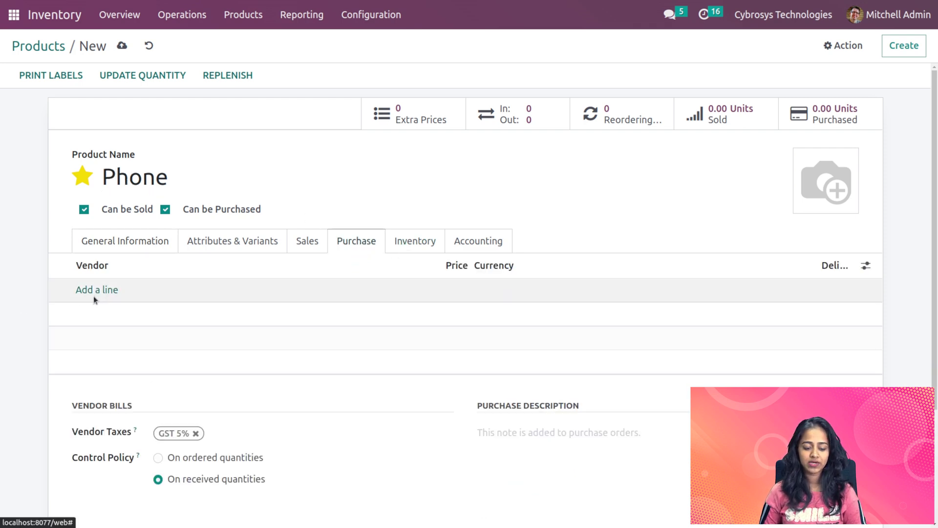
pyautogui.click(103, 289)
pyautogui.click(104, 288)
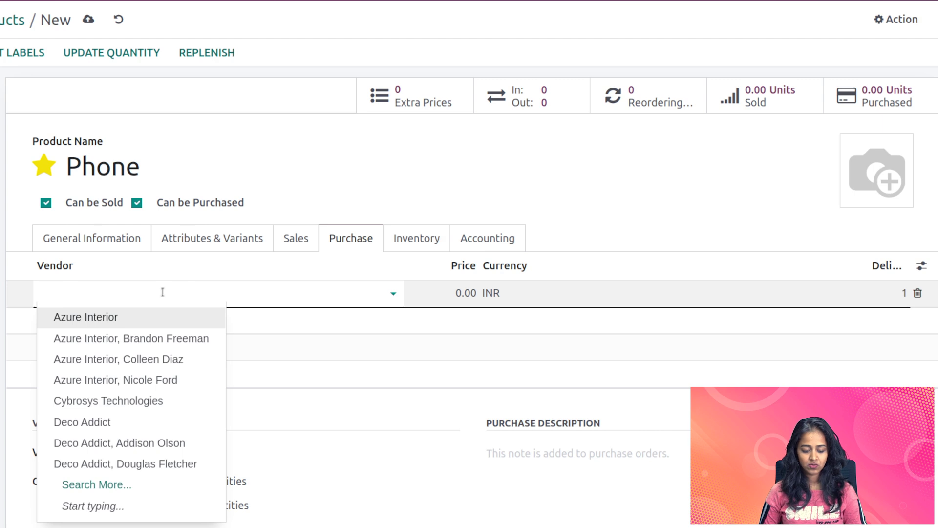
pyautogui.click(118, 423)
pyautogui.click(461, 295)
pyautogui.doubleClick(460, 295)
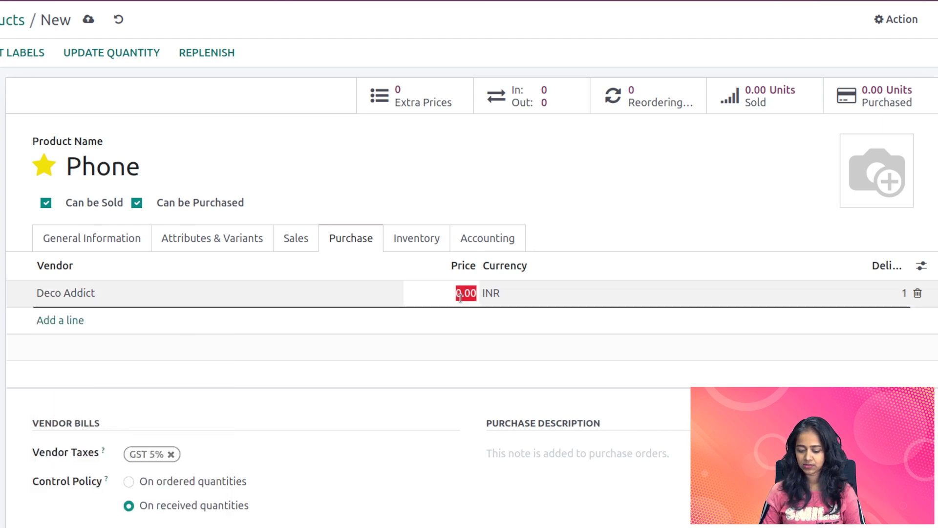
pyautogui.write('5')
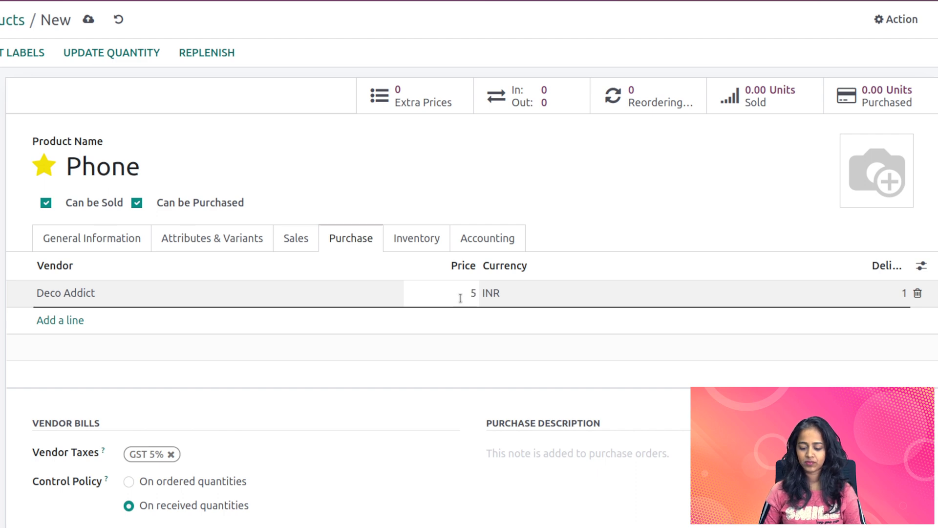
pyautogui.click(699, 210)
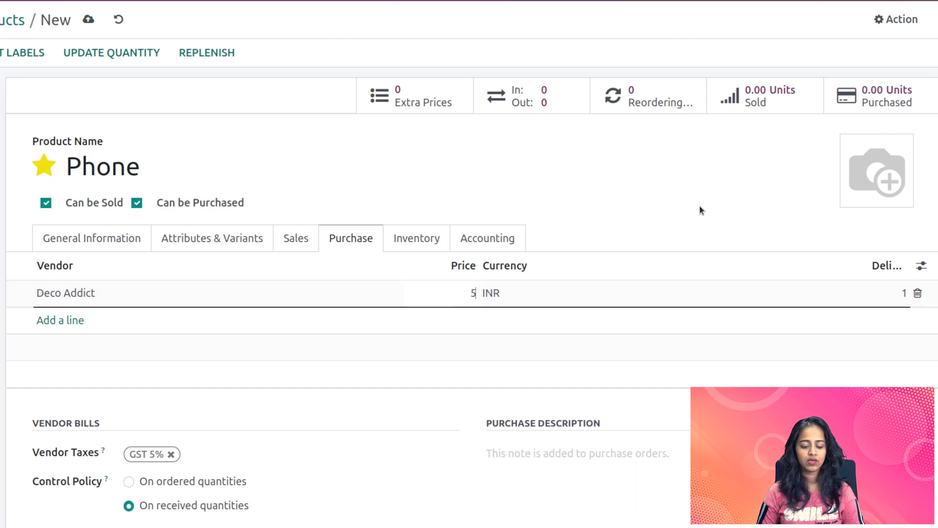
pyautogui.click(93, 248)
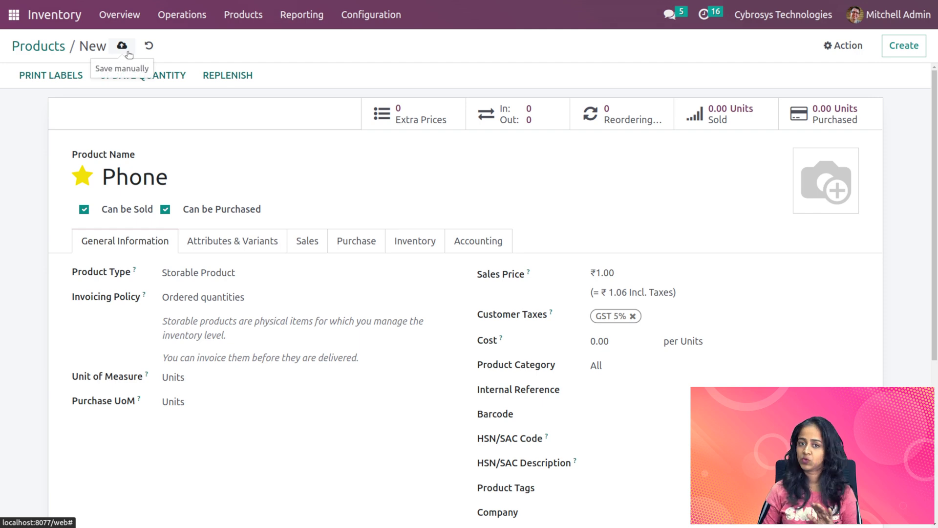
pyautogui.click(127, 51)
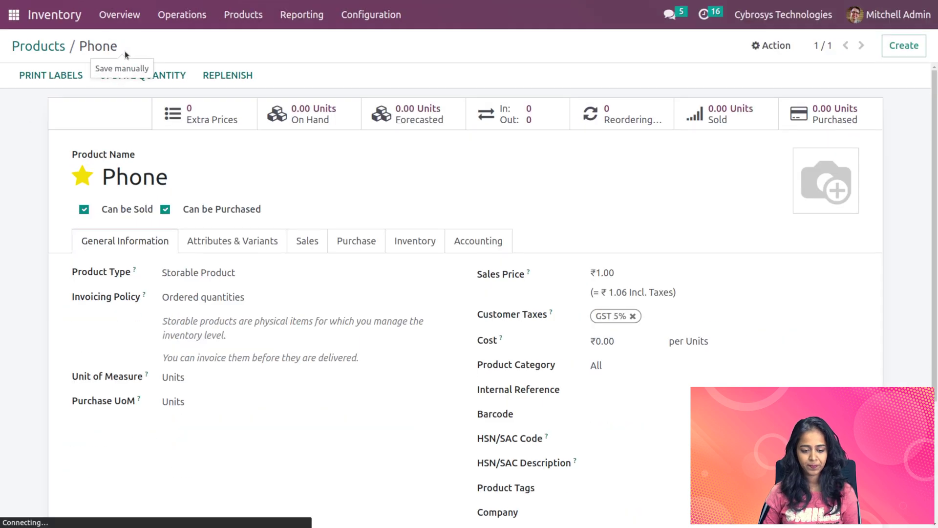
# Step: Switch to the Sales app, create a company customer named "Customer1" and save it
pyautogui.click(15, 21)
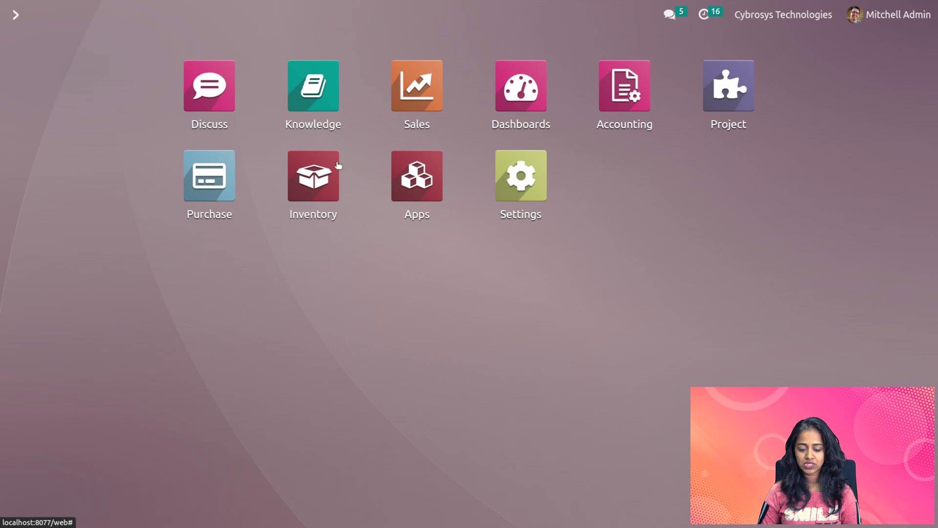
pyautogui.click(440, 88)
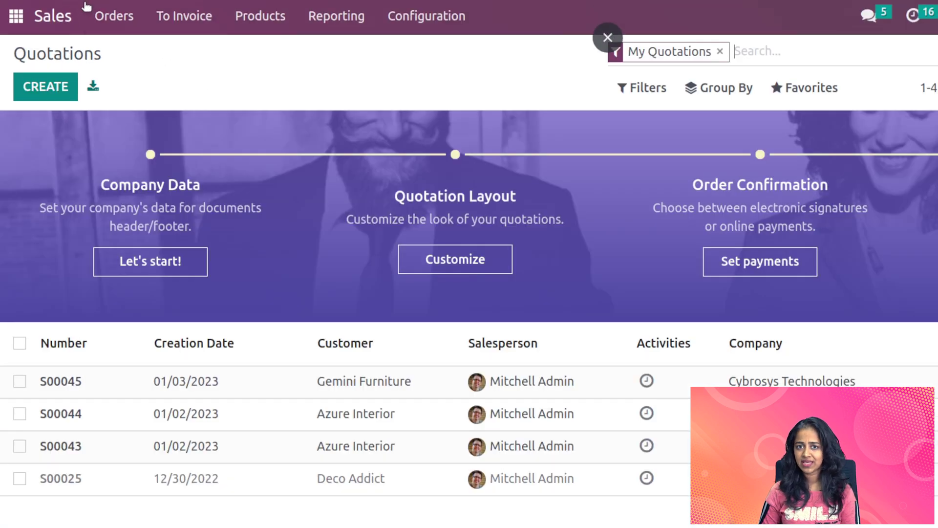
pyautogui.click(89, 14)
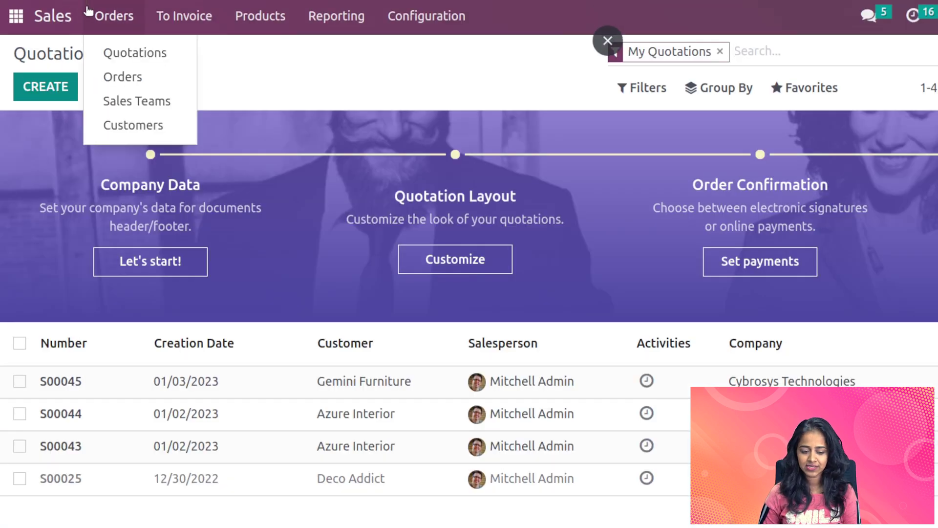
pyautogui.click(112, 125)
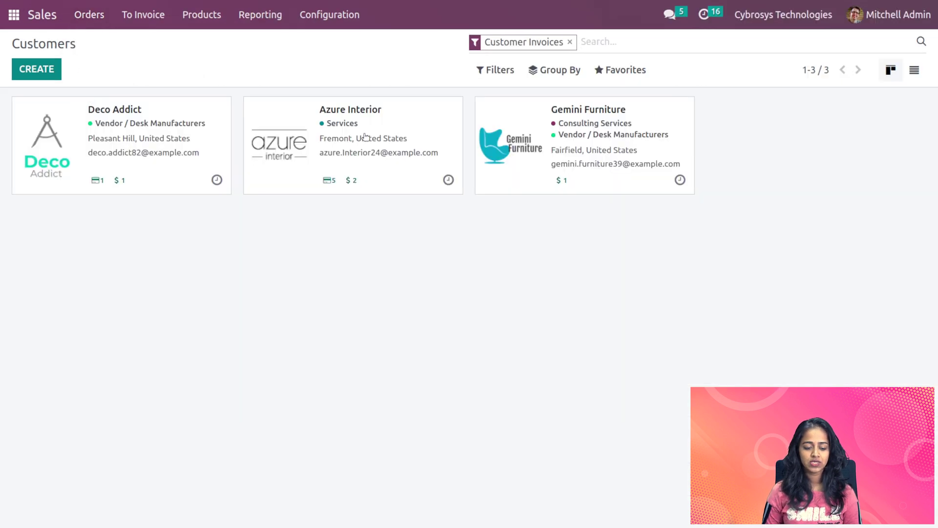
pyautogui.click(33, 61)
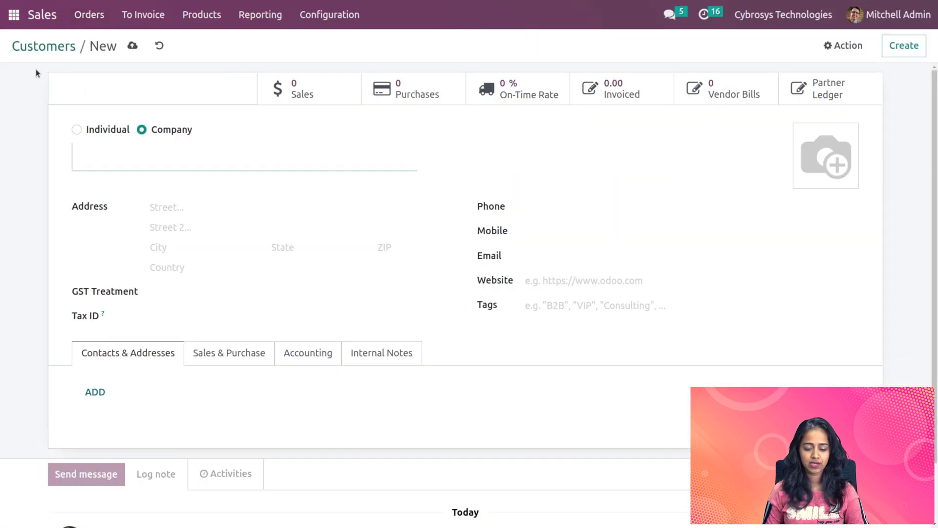
pyautogui.write('C')
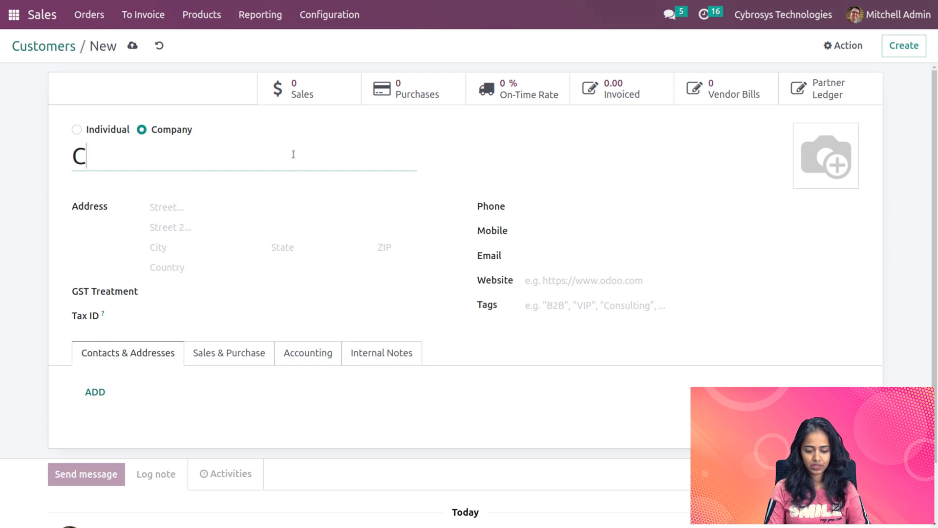
pyautogui.write('ustomer1')
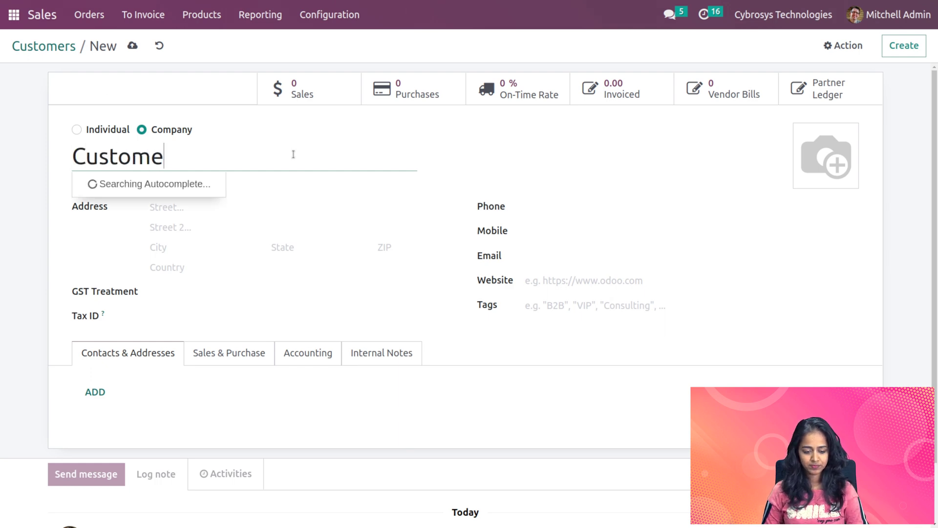
pyautogui.click(381, 155)
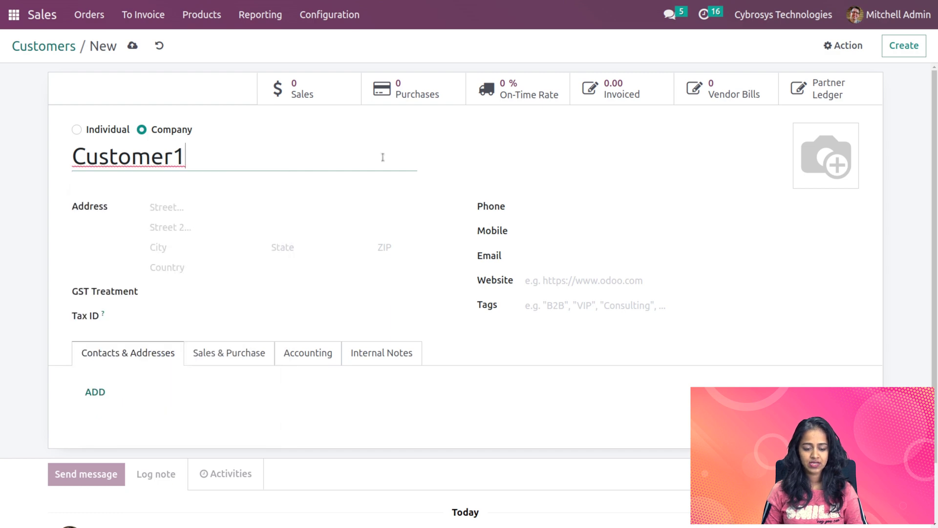
pyautogui.click(132, 45)
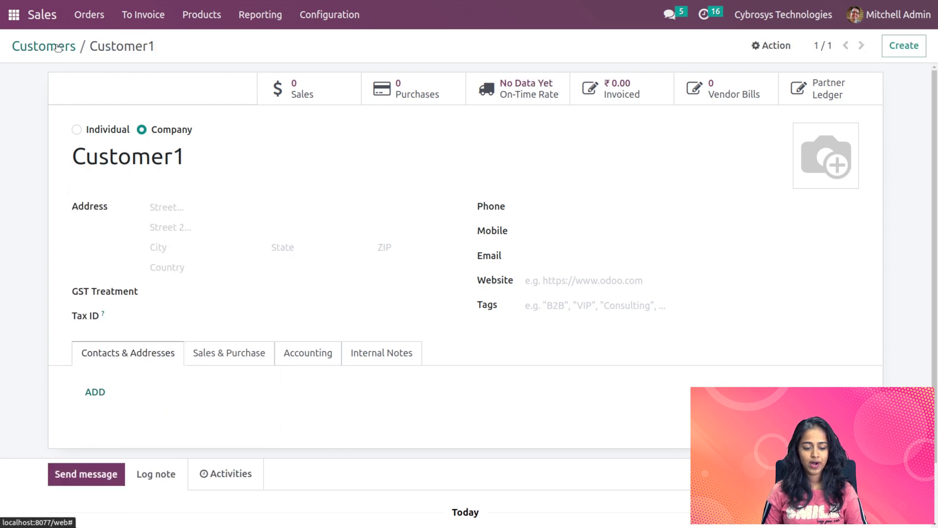
# Step: Create another company customer named "Customer 2" and save it
pyautogui.click(59, 48)
pyautogui.click(41, 60)
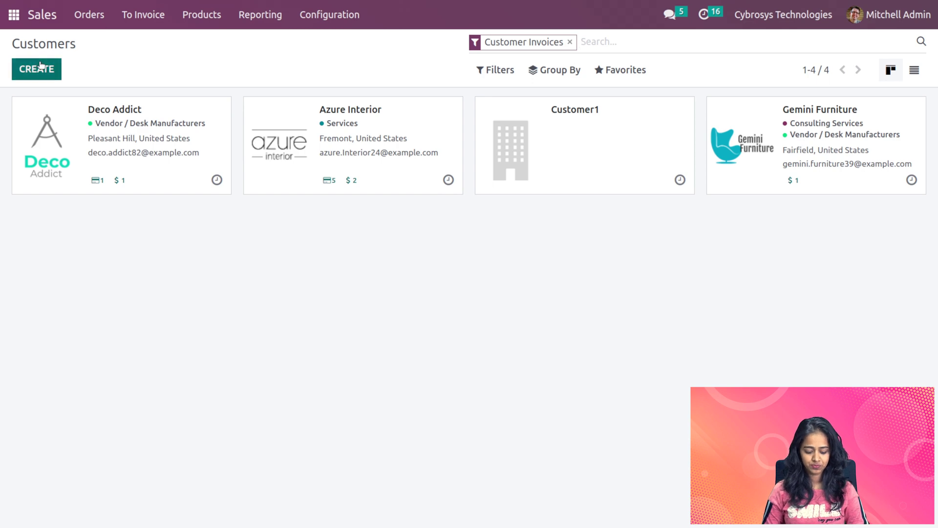
pyautogui.write('Customer ')
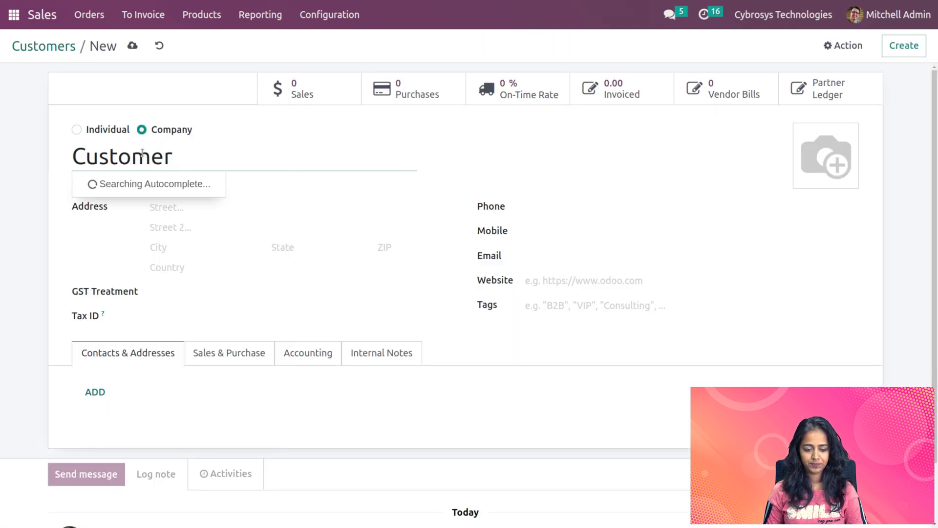
pyautogui.write('2')
pyautogui.click(131, 46)
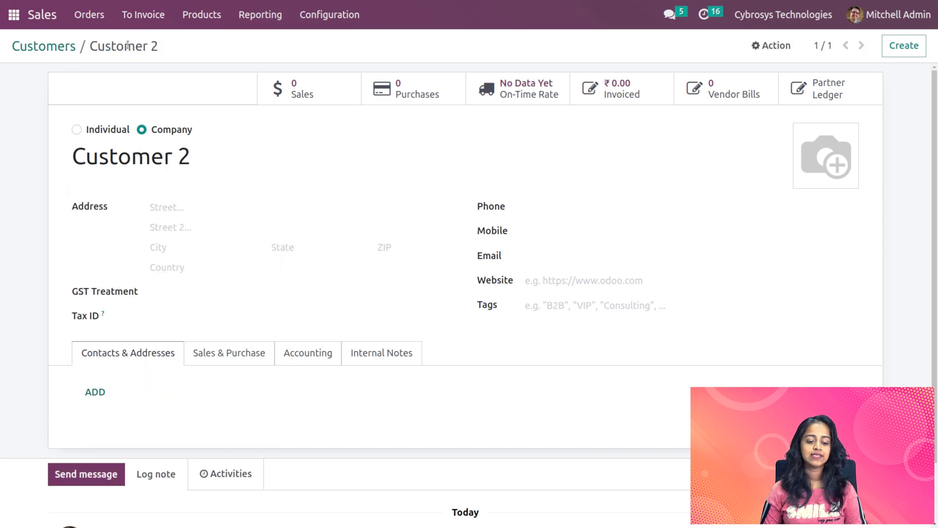
# Step: Start a new sales quotation with Customer1 as the customer
pyautogui.click(34, 47)
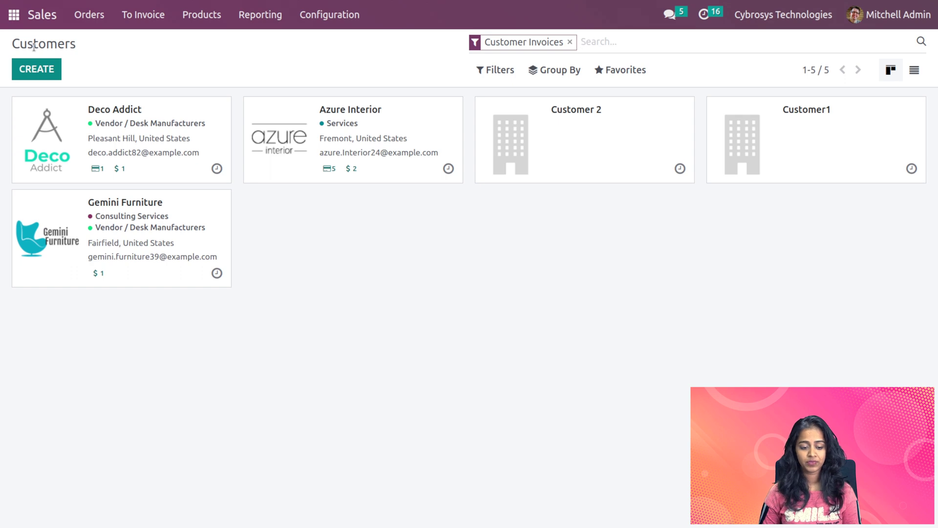
pyautogui.click(88, 15)
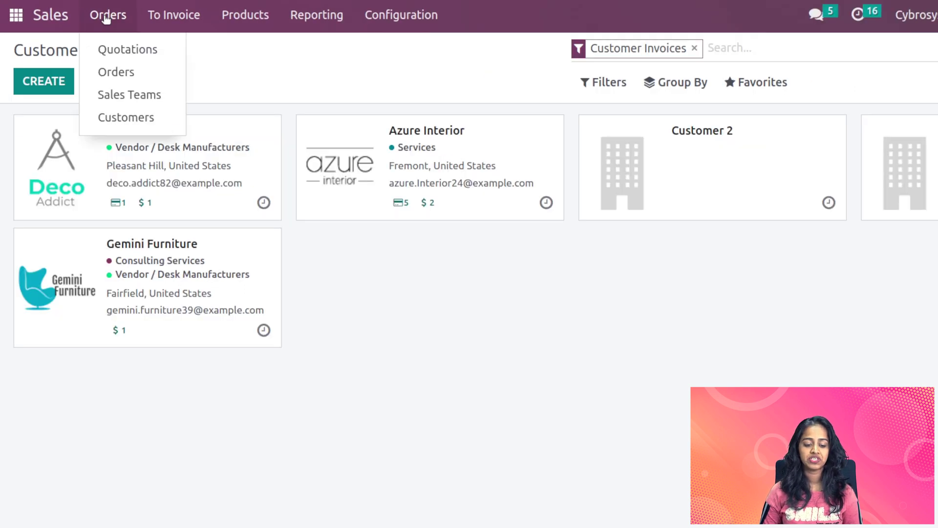
pyautogui.click(107, 48)
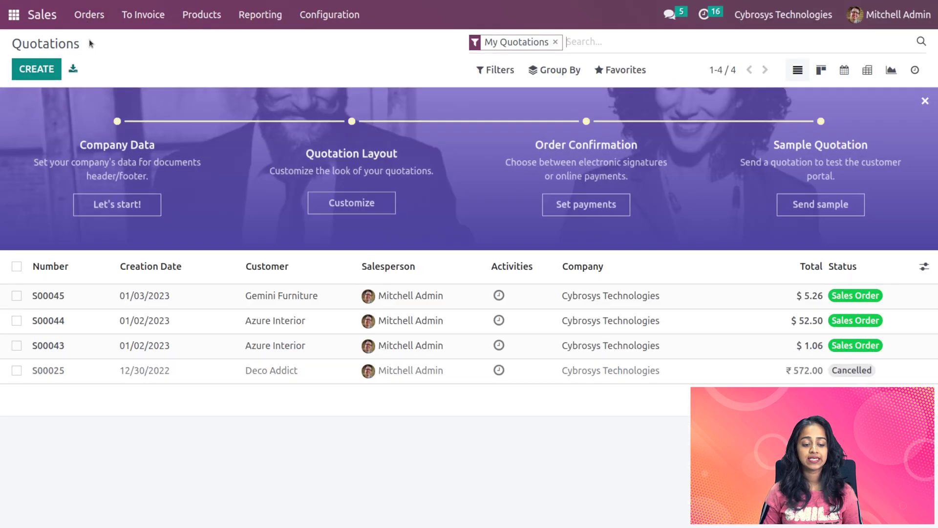
pyautogui.click(41, 70)
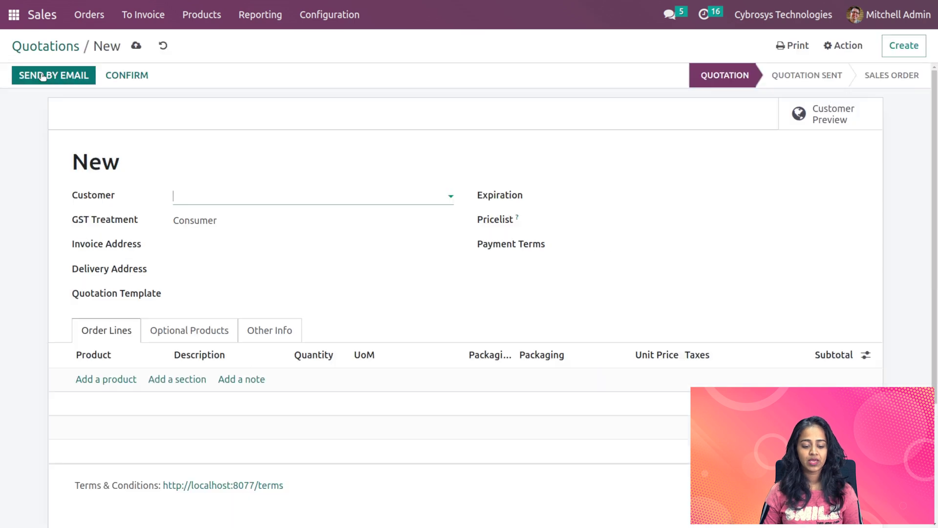
pyautogui.click(204, 200)
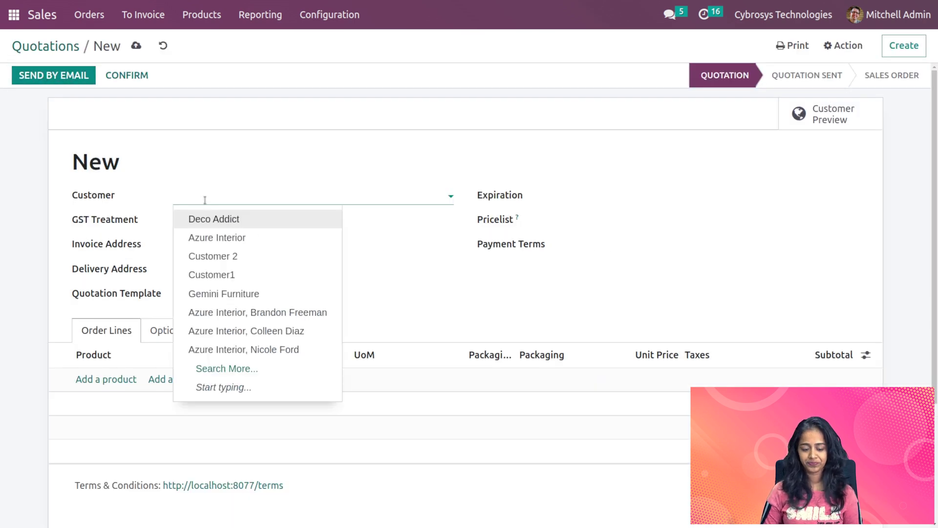
pyautogui.click(219, 275)
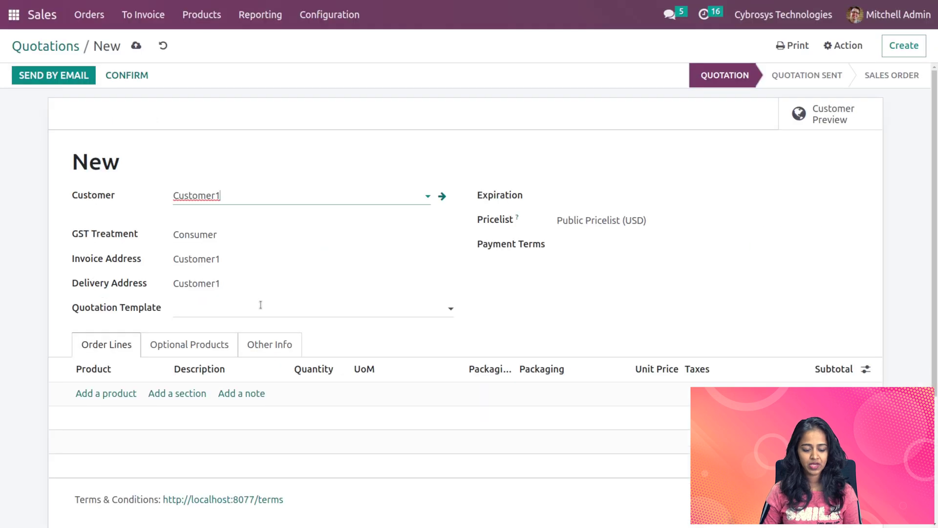
# Step: Add an order line for the Phone product with a quantity of 3
pyautogui.click(98, 396)
pyautogui.click(139, 393)
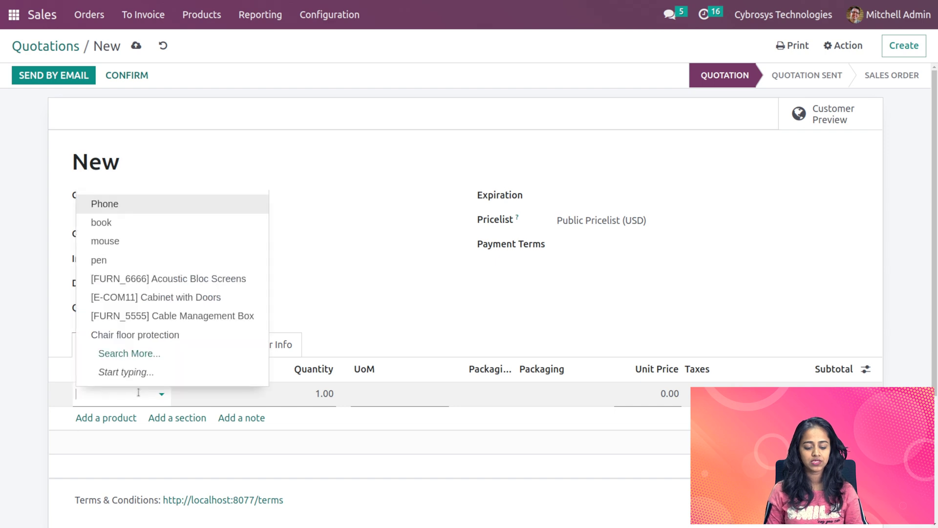
pyautogui.click(130, 204)
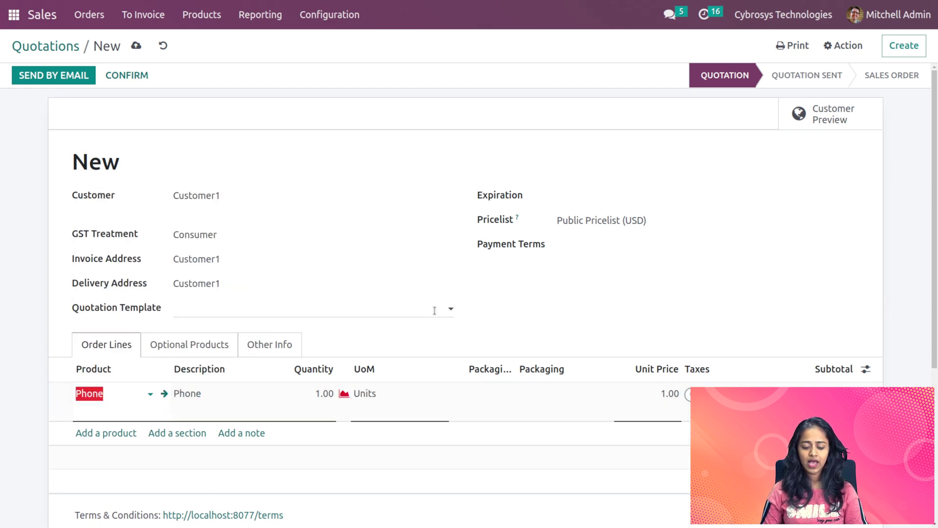
pyautogui.click(312, 393)
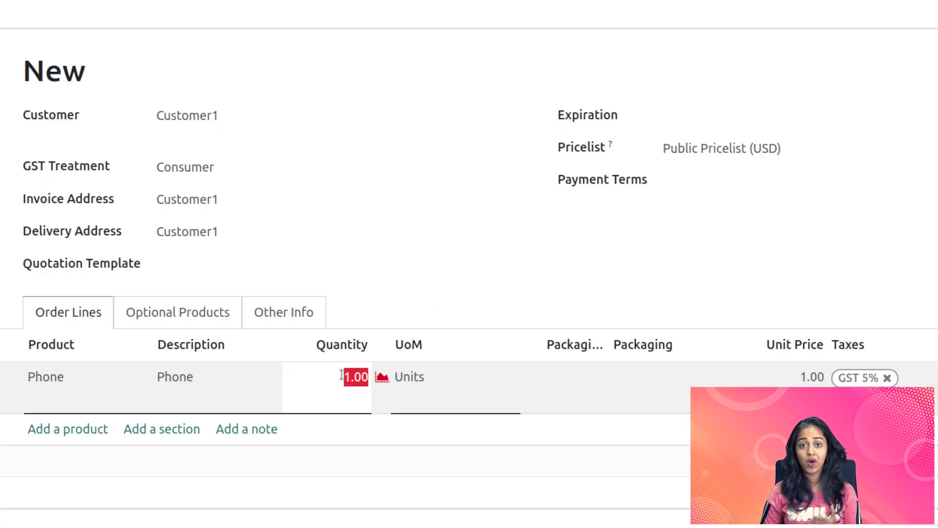
pyautogui.write('3')
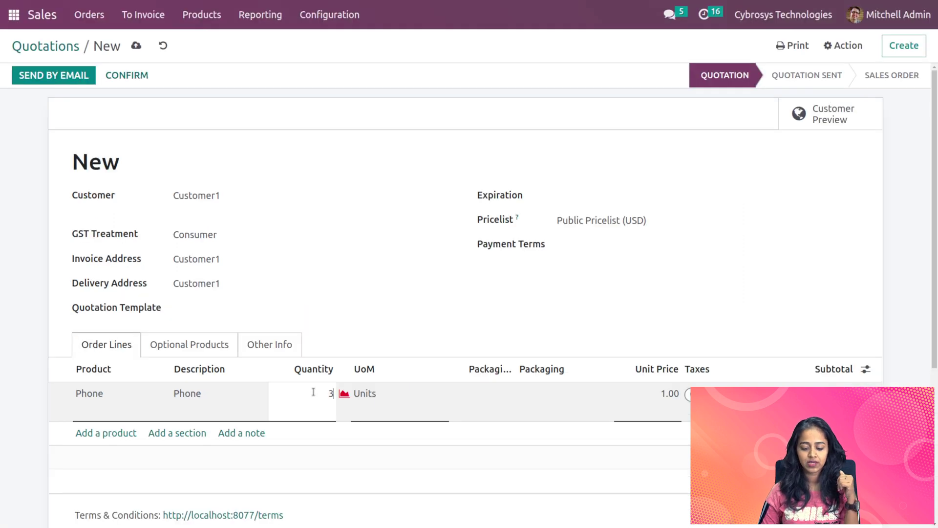
pyautogui.click(415, 301)
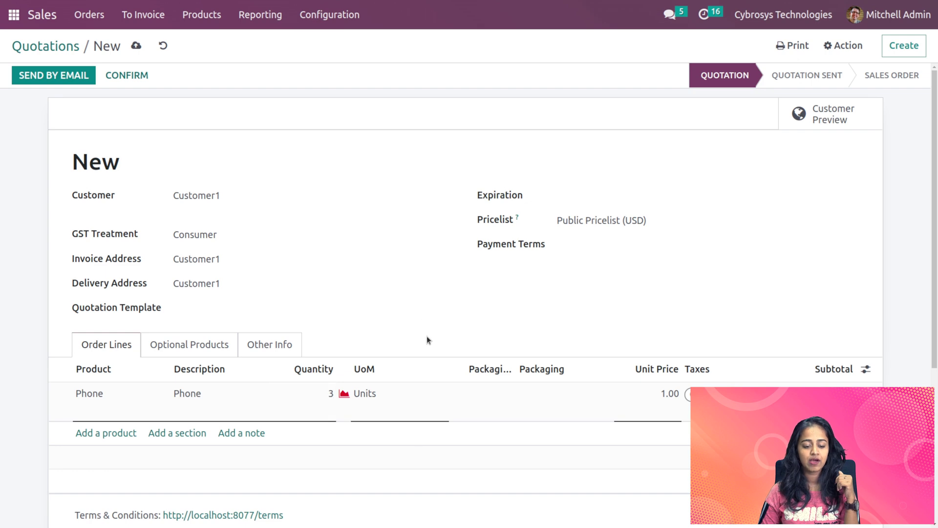
# Step: Confirm the Customer1 quotation, look at its delivery order, and return to the quotations list
pyautogui.click(136, 77)
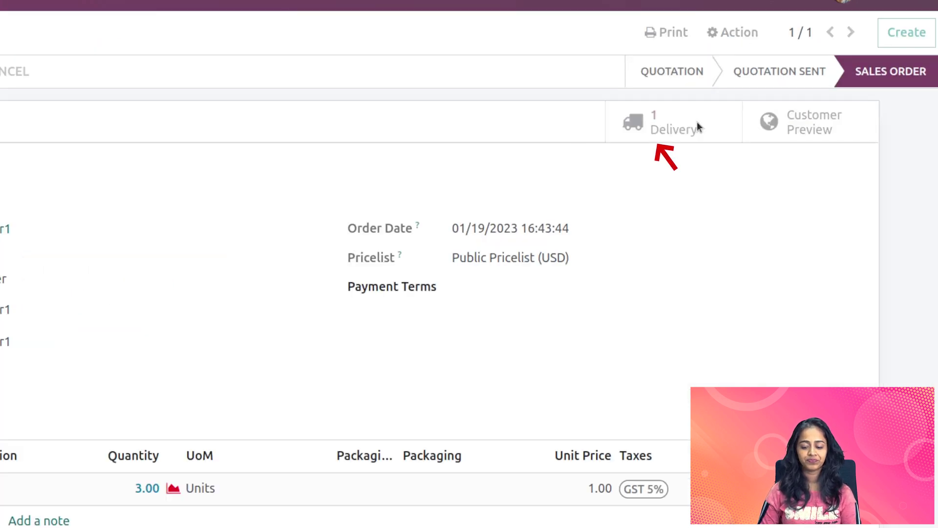
pyautogui.click(697, 121)
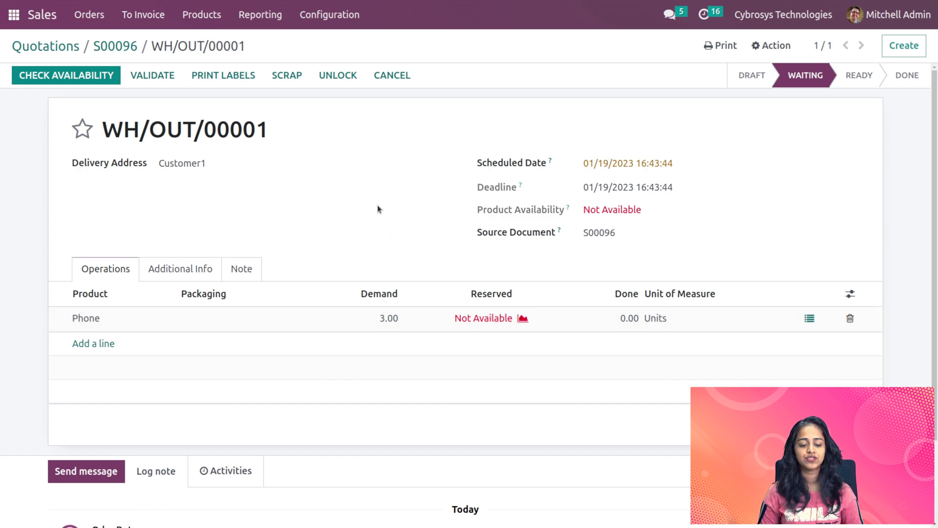
pyautogui.click(48, 45)
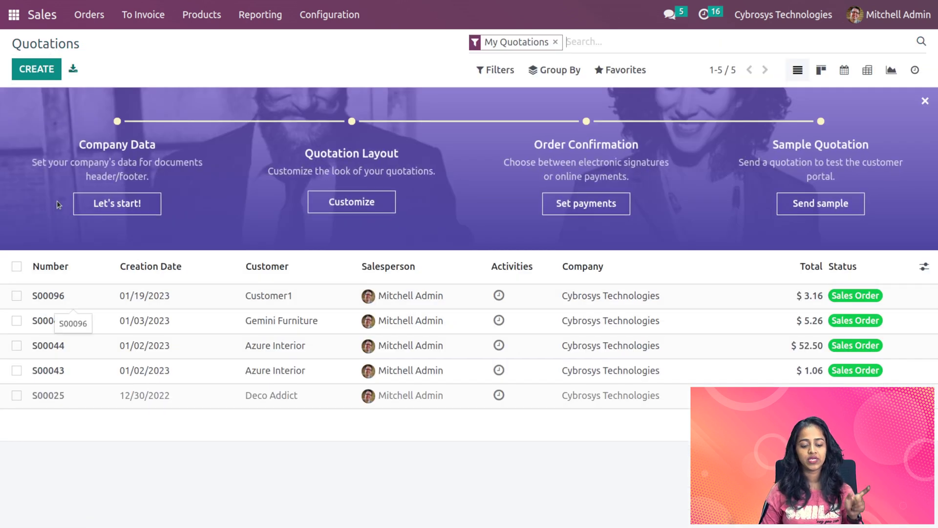
# Step: Start another sales quotation with Customer 2 as the customer
pyautogui.click(47, 72)
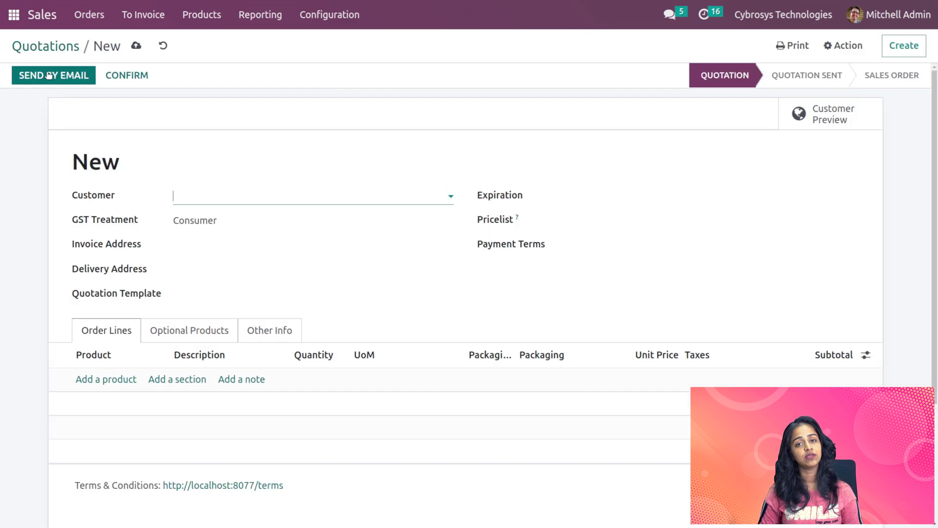
pyautogui.click(206, 192)
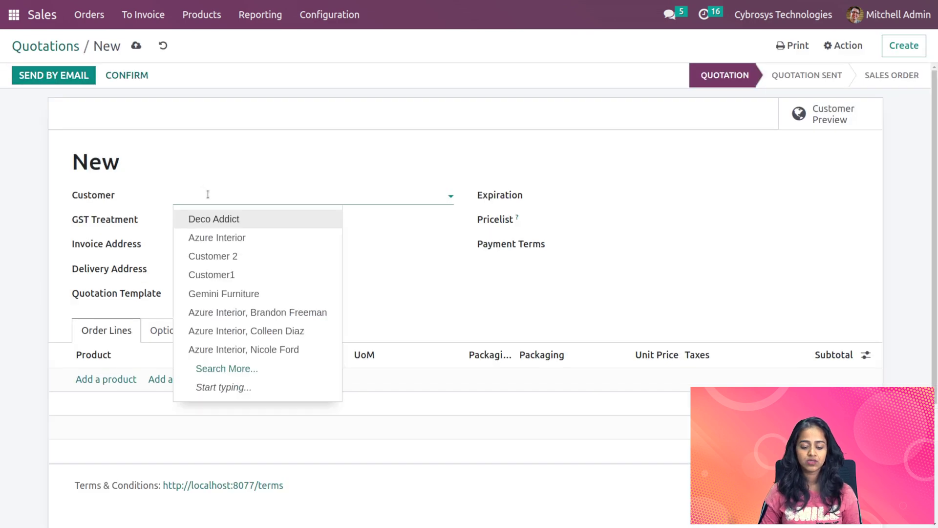
pyautogui.click(271, 258)
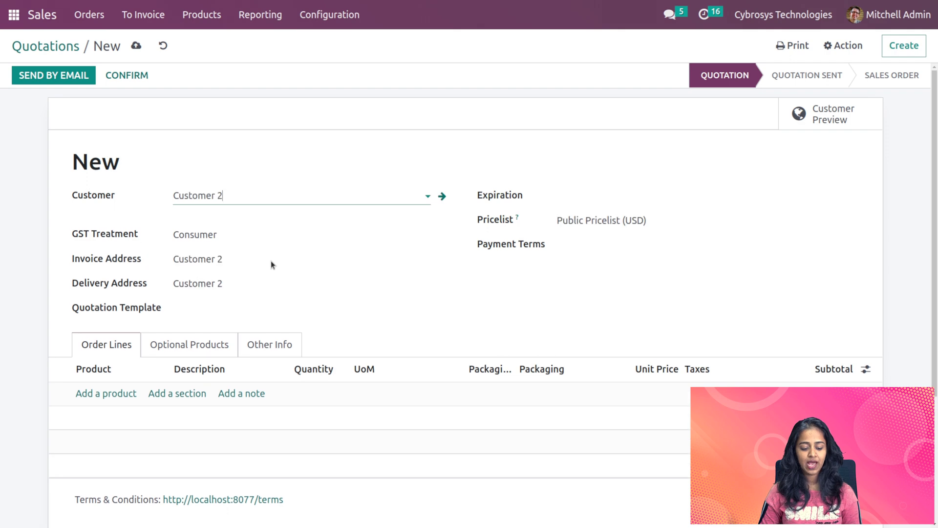
# Step: Add an order line for the Phone product with a quantity of 2
pyautogui.click(116, 394)
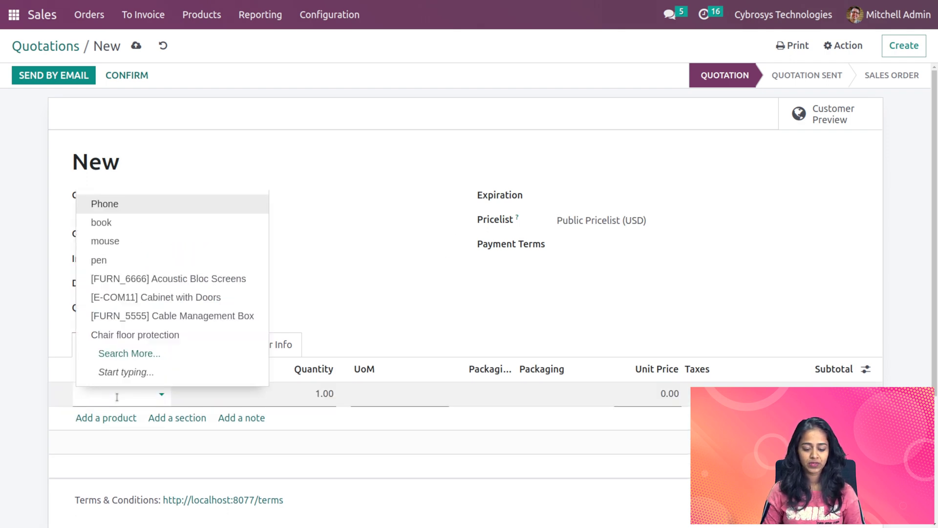
pyautogui.click(145, 203)
pyautogui.click(320, 392)
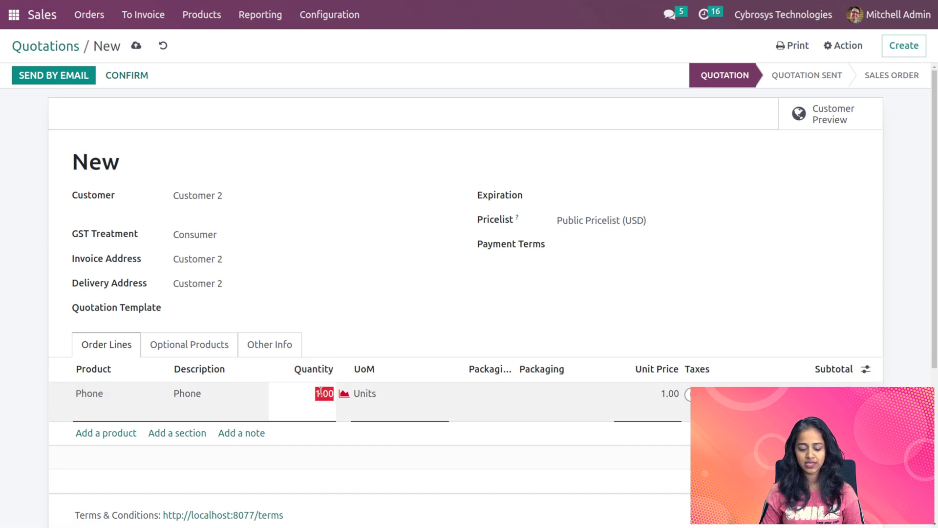
pyautogui.write('2')
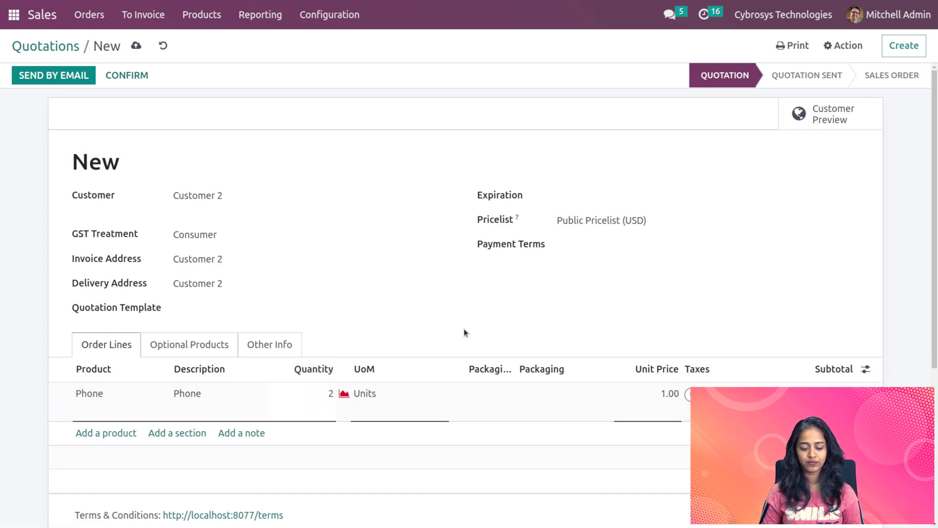
pyautogui.click(488, 327)
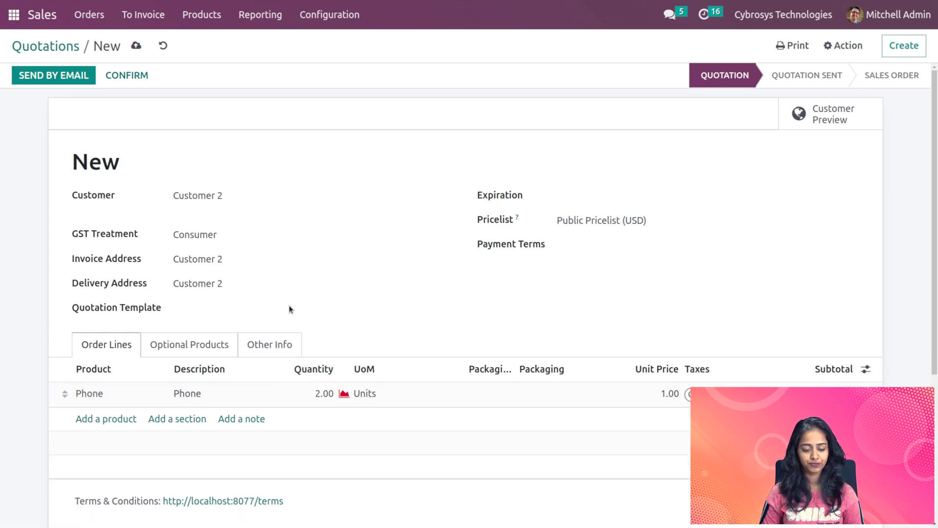
# Step: Confirm the Customer 2 quotation and open its delivery order to check the Phone's availability
pyautogui.click(137, 77)
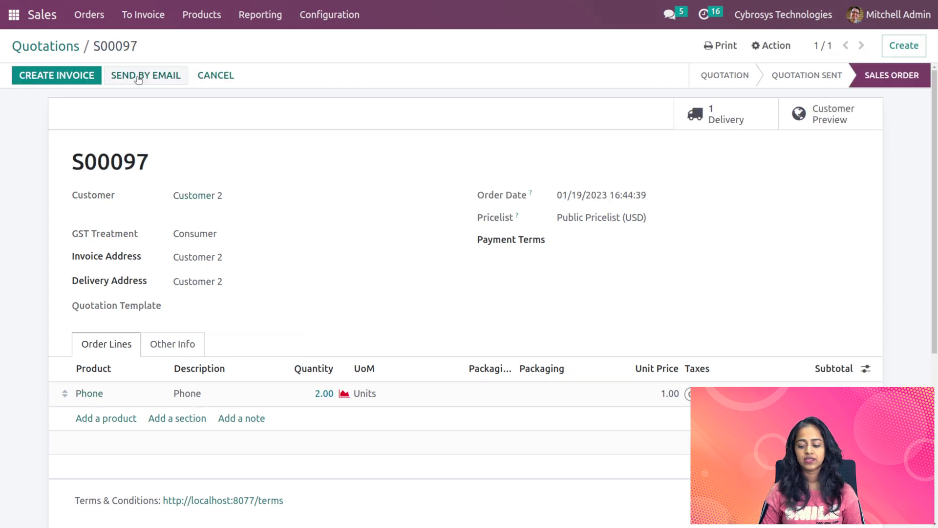
pyautogui.click(743, 123)
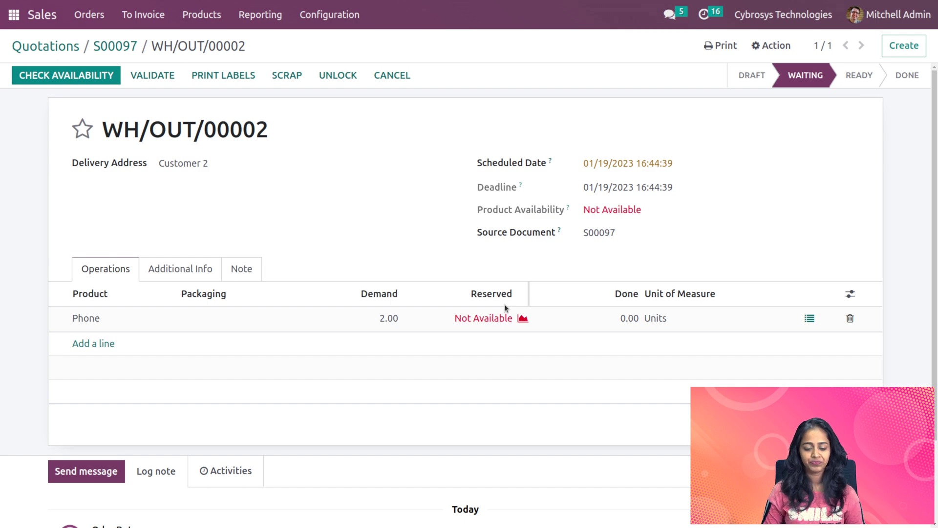
pyautogui.click(330, 168)
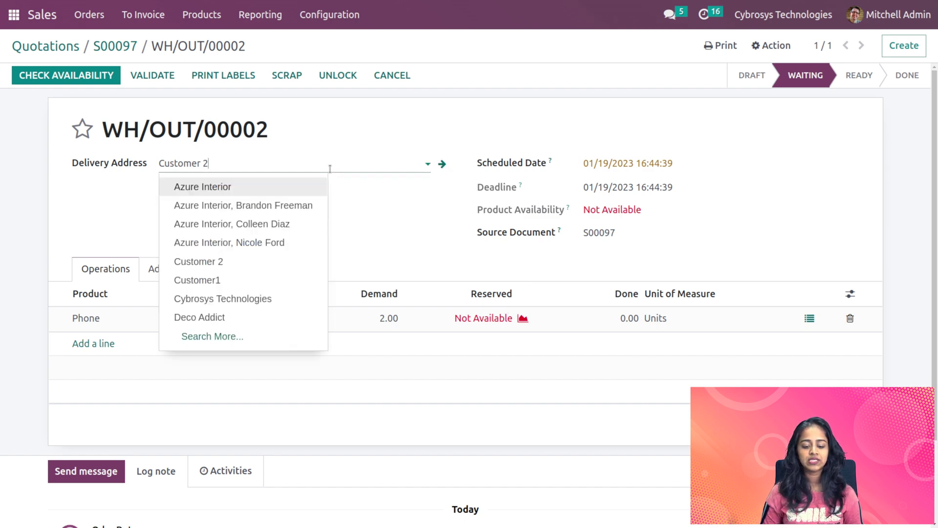
pyautogui.click(365, 233)
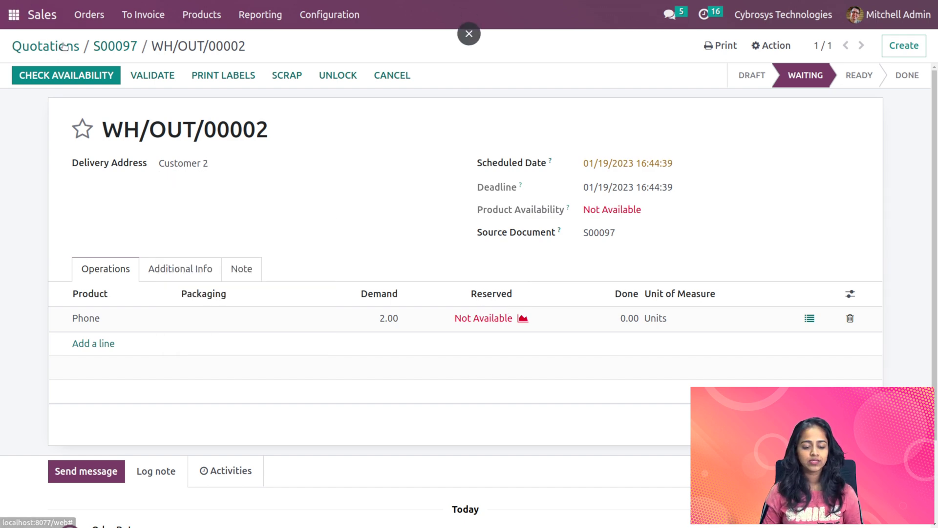
# Step: Switch to the Inventory app and order the Phone product once from the replenishment list
pyautogui.click(17, 14)
pyautogui.click(17, 14)
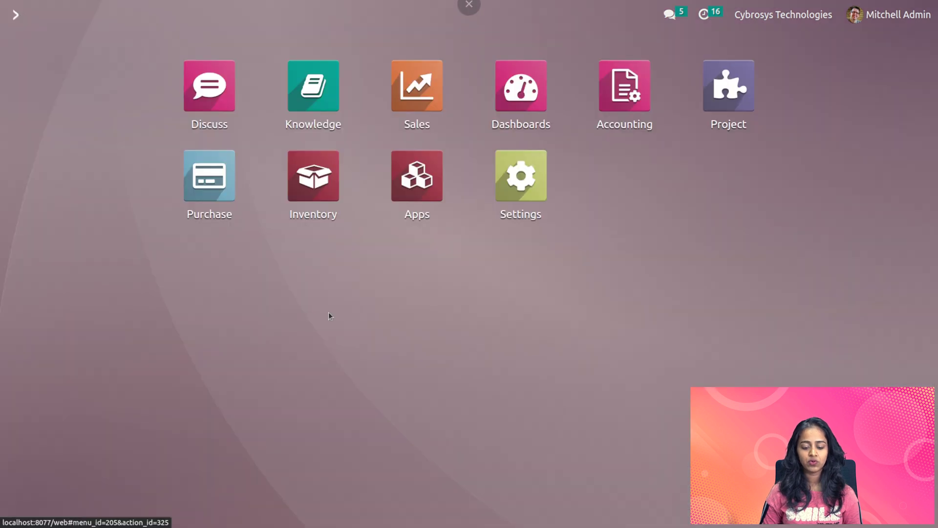
pyautogui.click(314, 183)
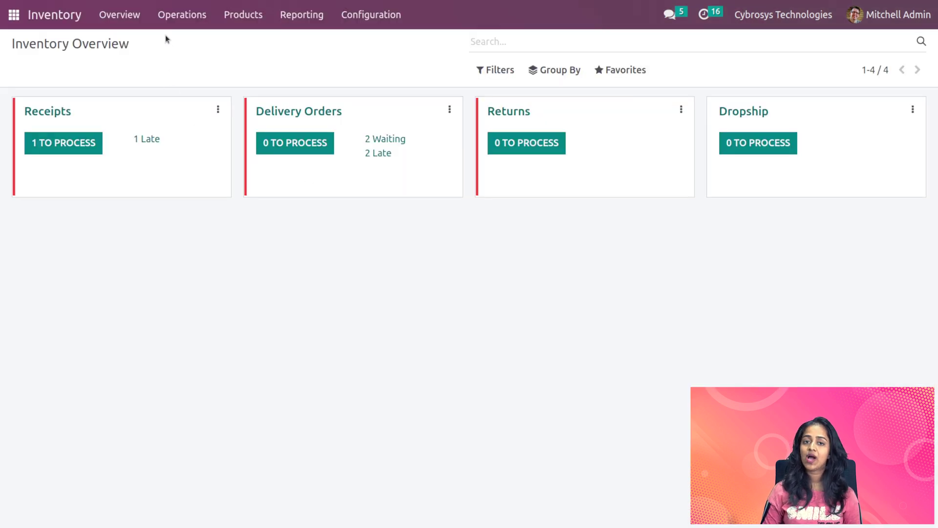
pyautogui.click(189, 26)
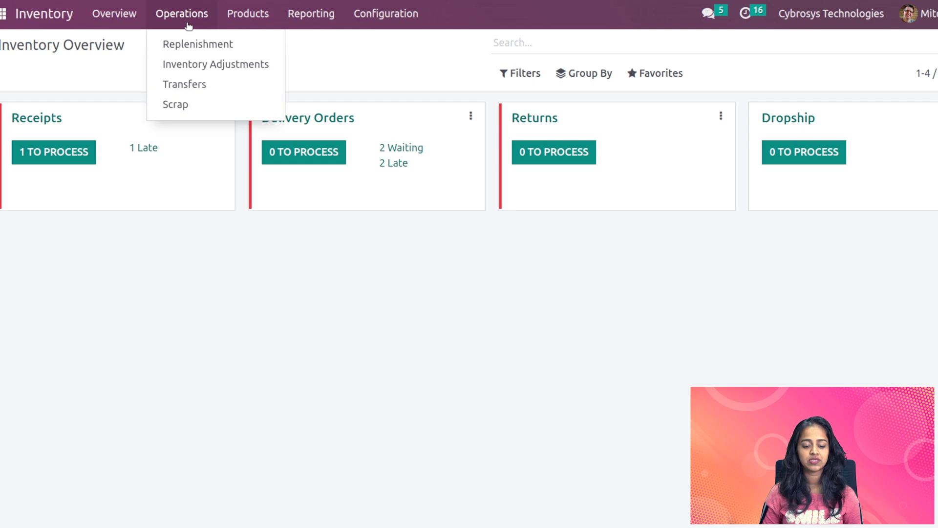
pyautogui.click(171, 44)
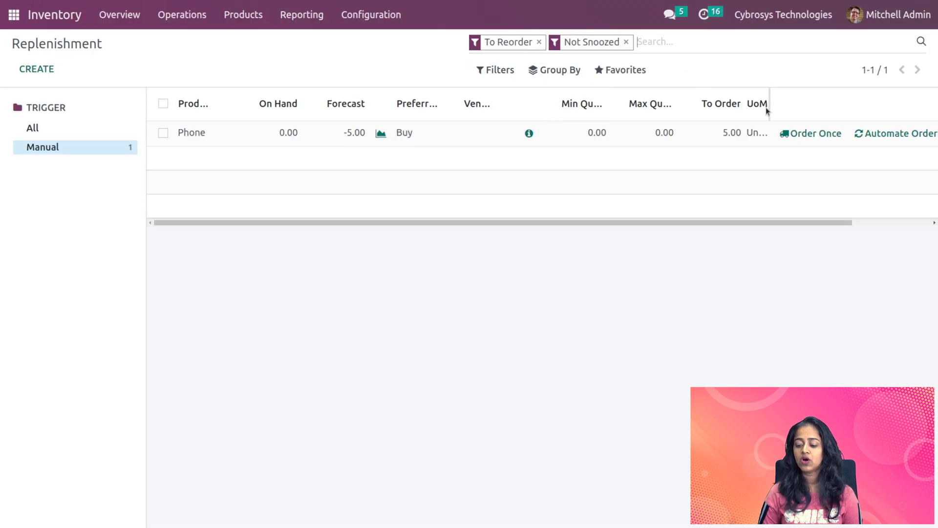
pyautogui.hscroll(3, 818, 142)
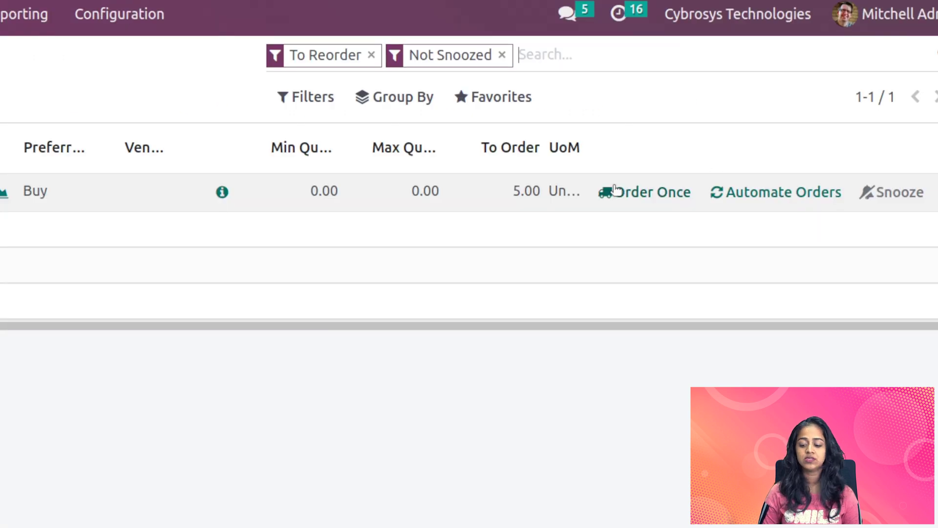
pyautogui.click(624, 190)
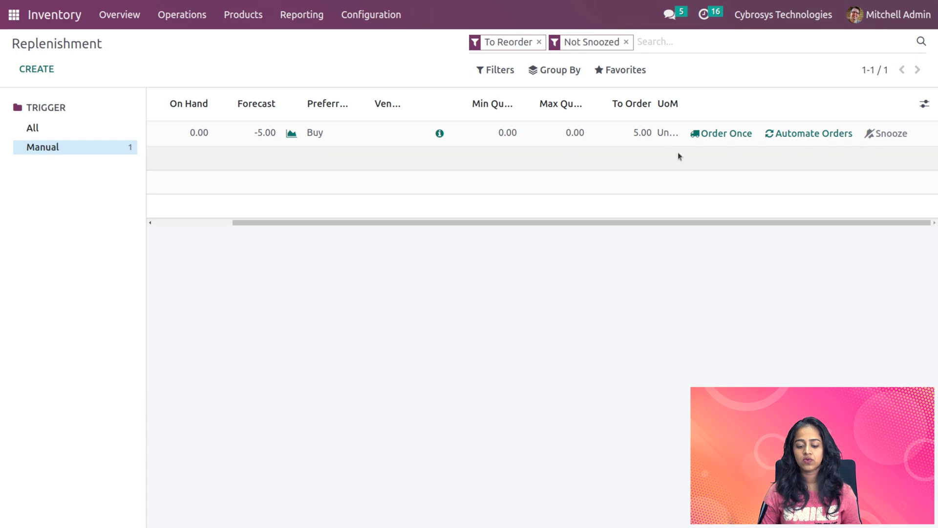
pyautogui.hscroll(-3, 404, 147)
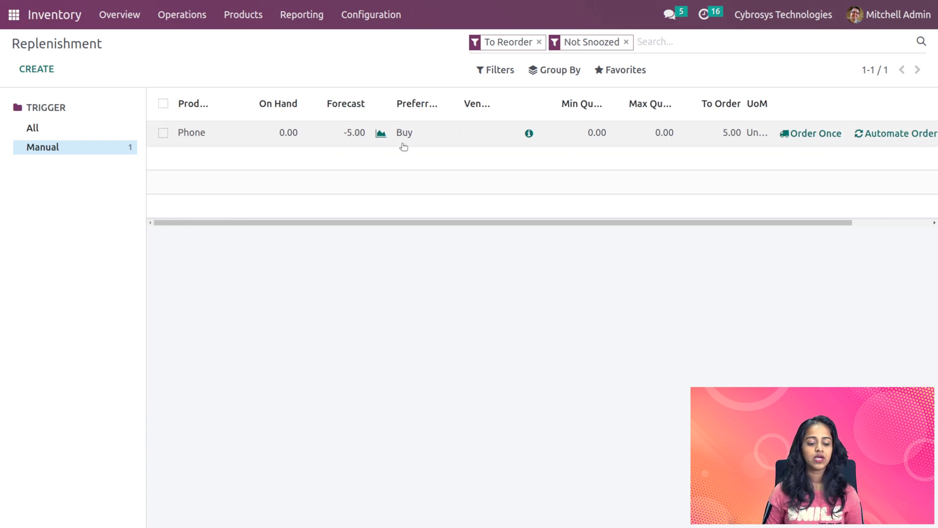
# Step: Switch to the Purchase app and confirm the Deco Addict request for quotation sourced from the Replenishment Report
pyautogui.click(14, 15)
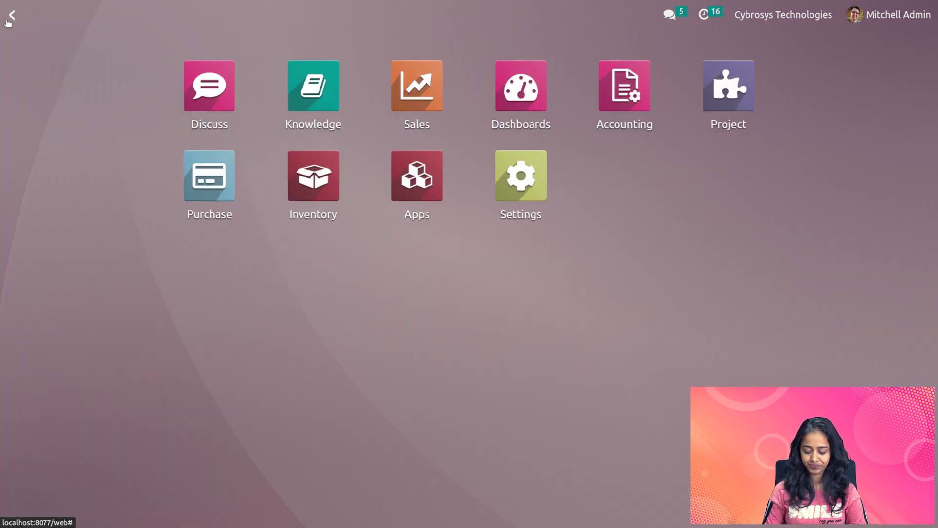
pyautogui.write('p')
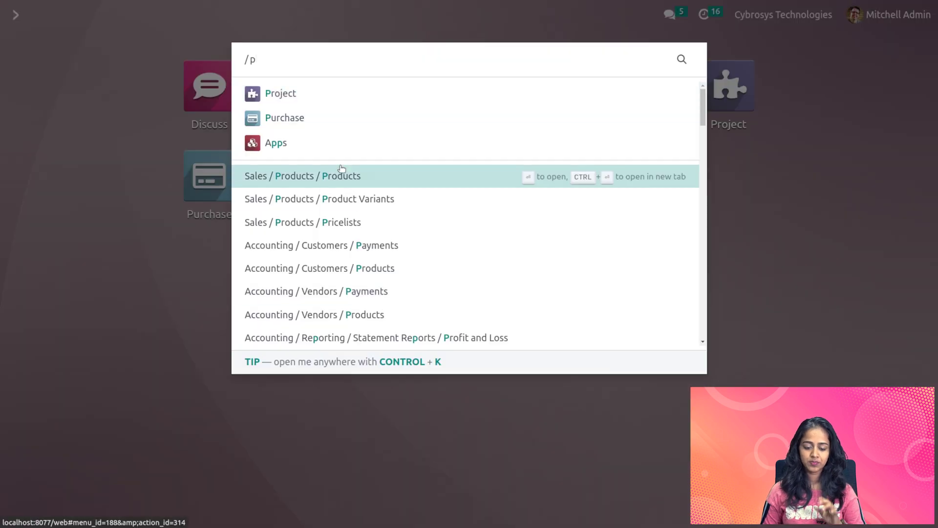
pyautogui.click(329, 118)
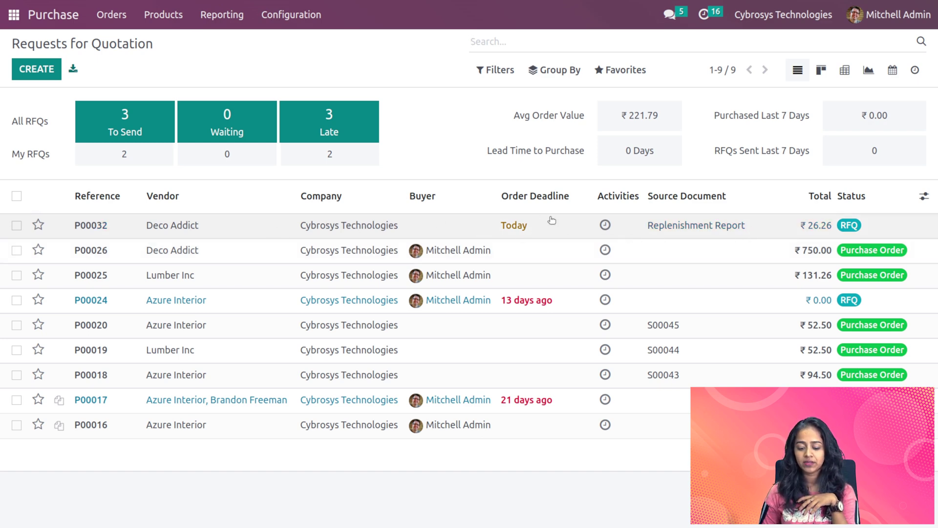
pyautogui.click(416, 216)
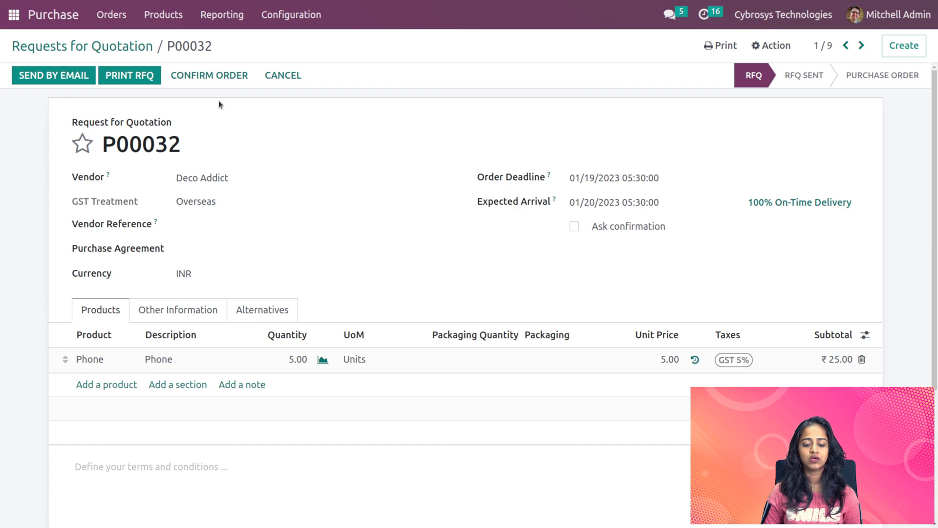
pyautogui.click(224, 75)
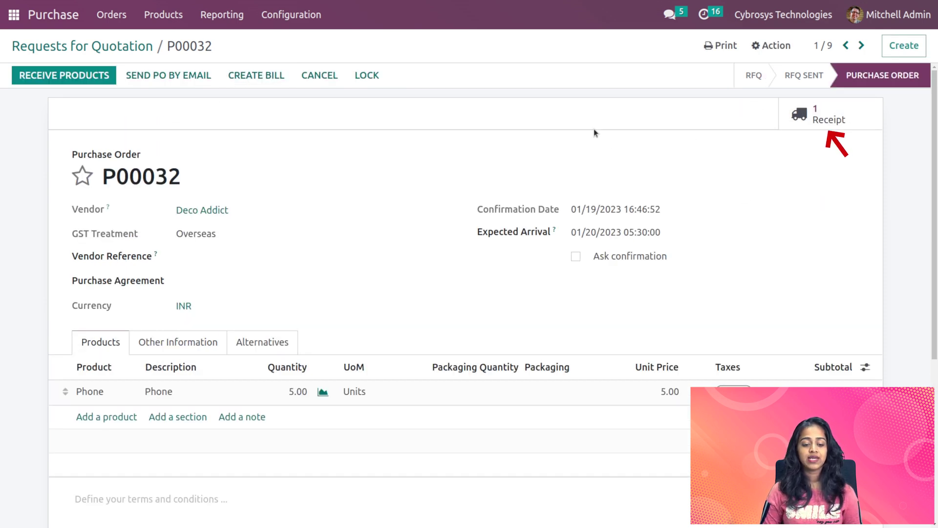
# Step: Receive the purchased Phone units and validate the receipt, applying the immediate transfer for all quantities
pyautogui.click(77, 79)
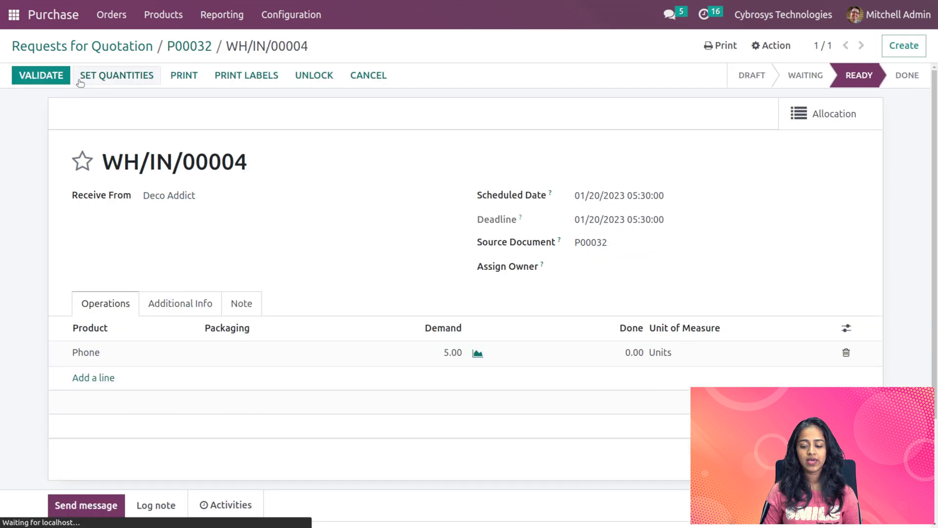
pyautogui.click(43, 76)
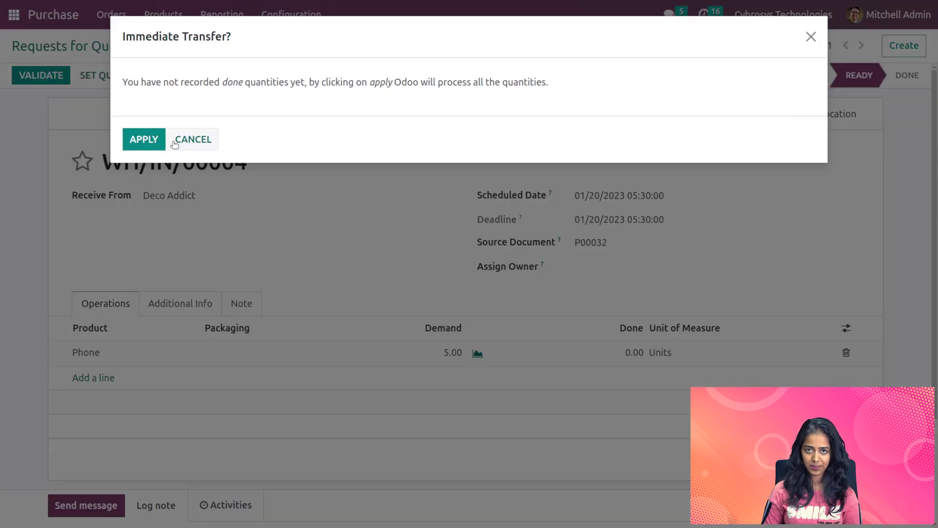
pyautogui.click(140, 146)
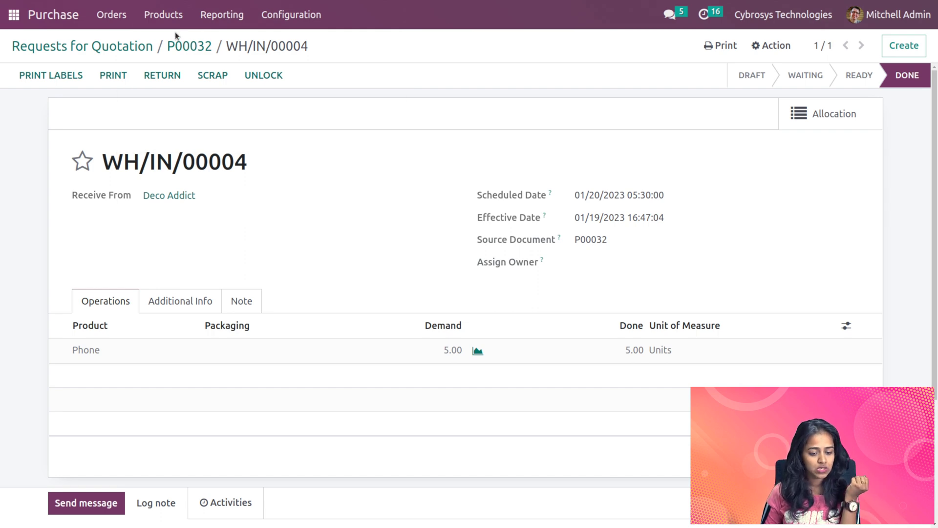
# Step: Check the Phone product's on-hand and forecasted quantities on its product form, then return to the product list
pyautogui.click(163, 14)
pyautogui.click(171, 43)
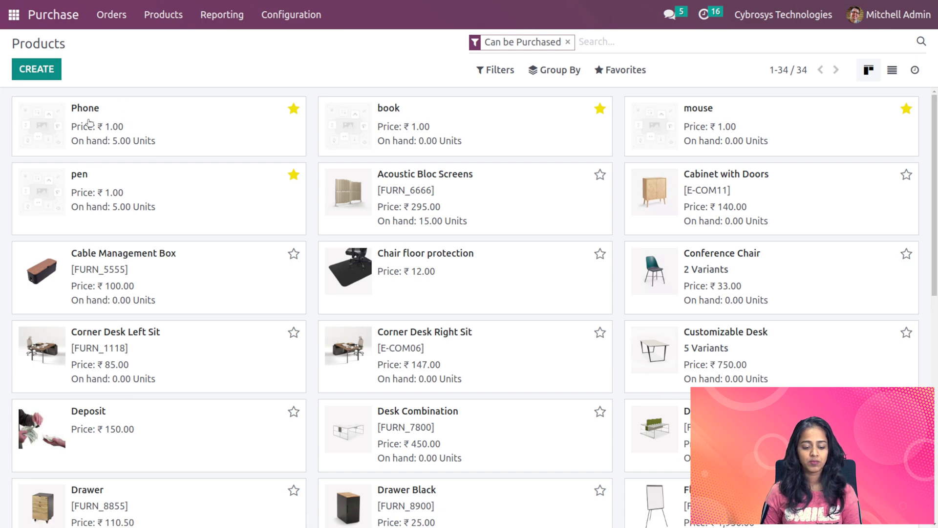
pyautogui.click(113, 120)
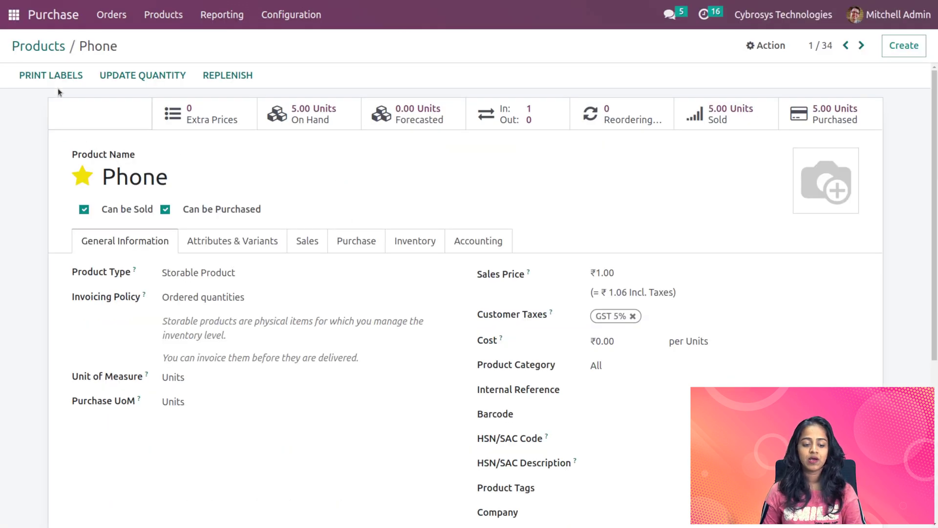
pyautogui.click(47, 47)
# Step: Reopen the Deco Addict purchase order created from the Replenishment Report and open its receipt
pyautogui.click(97, 22)
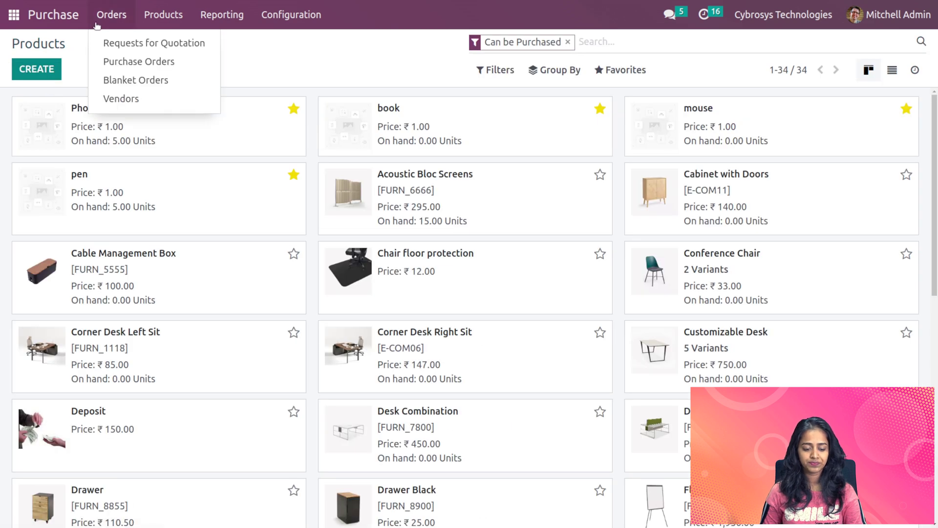
pyautogui.click(106, 41)
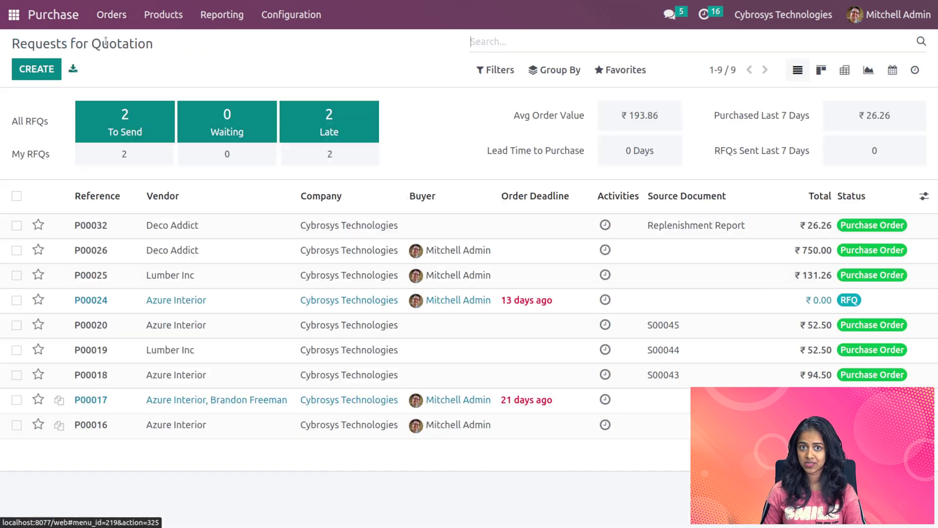
pyautogui.click(95, 234)
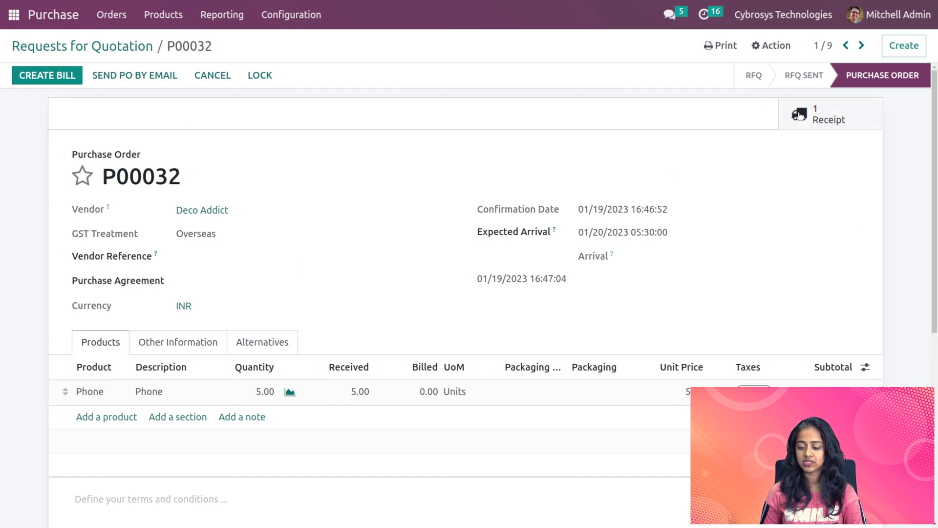
pyautogui.click(814, 115)
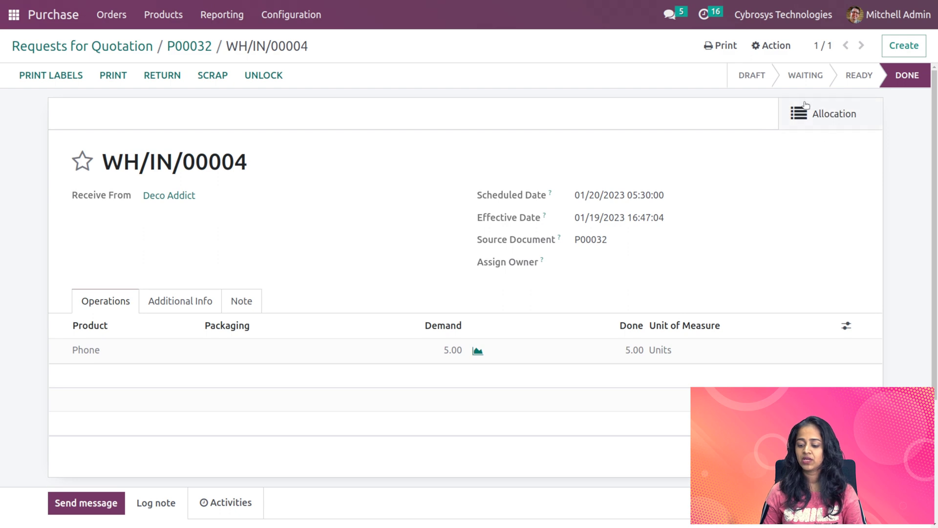
# Step: Open the receipt's allocation report and assign the received Phone units to the deliveries of Customer1 and Customer 2
pyautogui.click(800, 111)
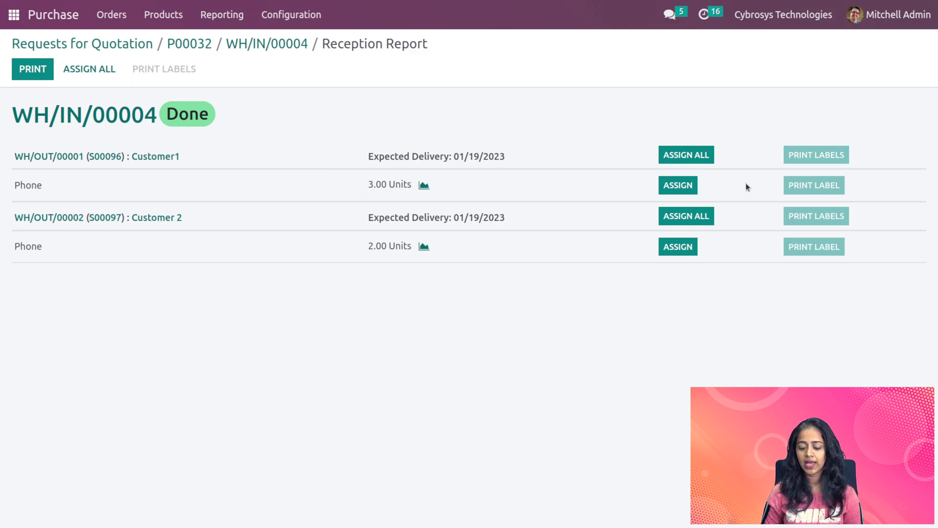
pyautogui.click(683, 189)
pyautogui.click(678, 250)
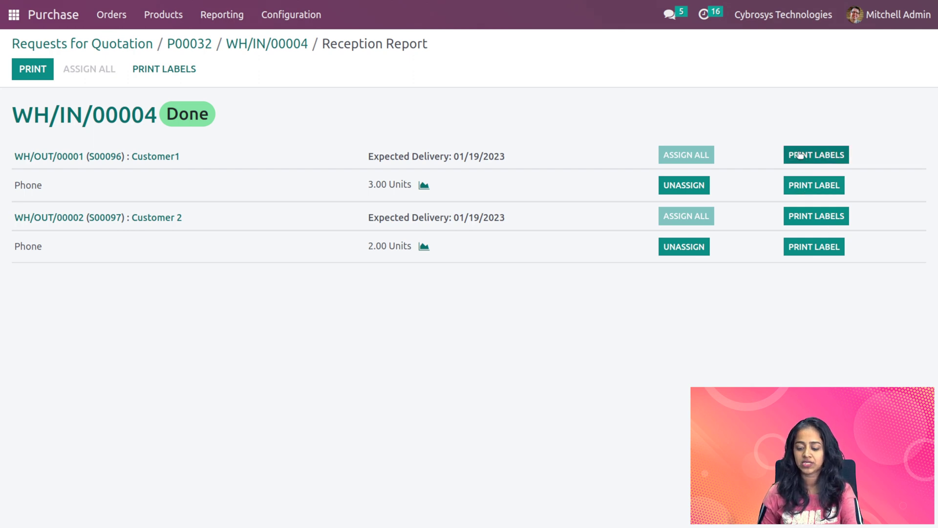
# Step: Print the label for Customer1's Phone line, view the downloaded PDF, and return to the reception report
pyautogui.click(798, 190)
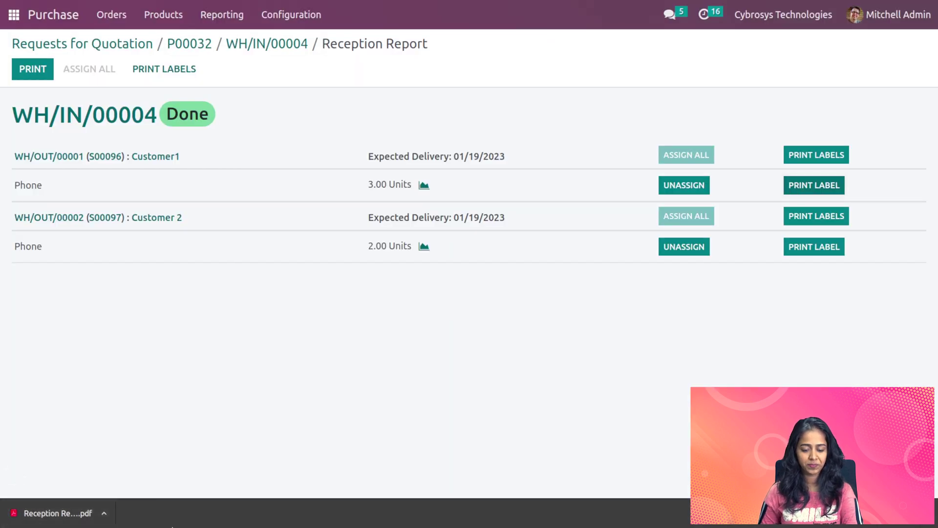
pyautogui.click(45, 521)
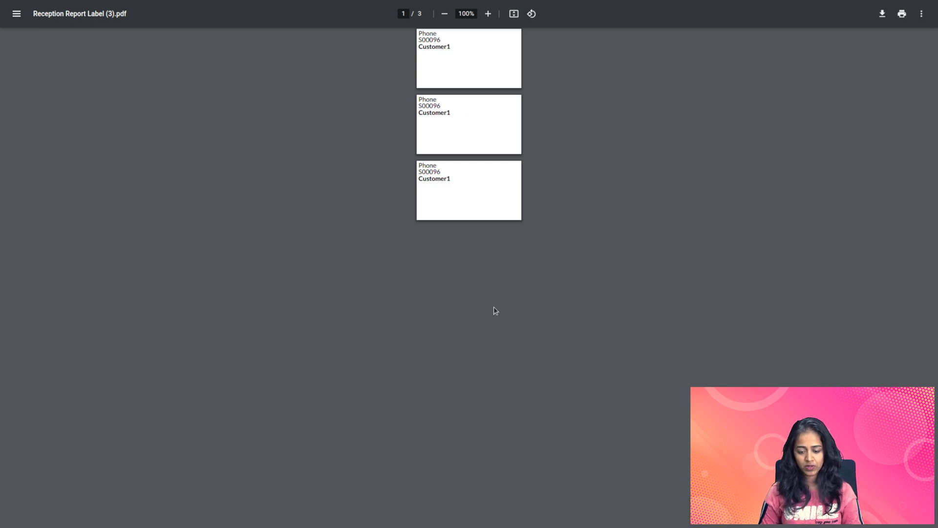
pyautogui.hotkey('ctrl', 'w')
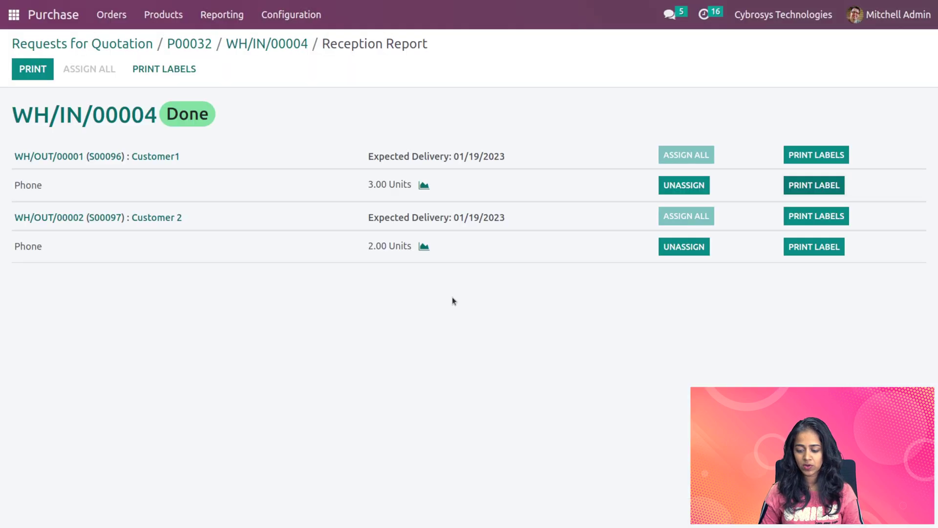
# Step: Print the label for Customer 2's Phone line, view the downloaded PDF, and return to the reception report
pyautogui.click(801, 248)
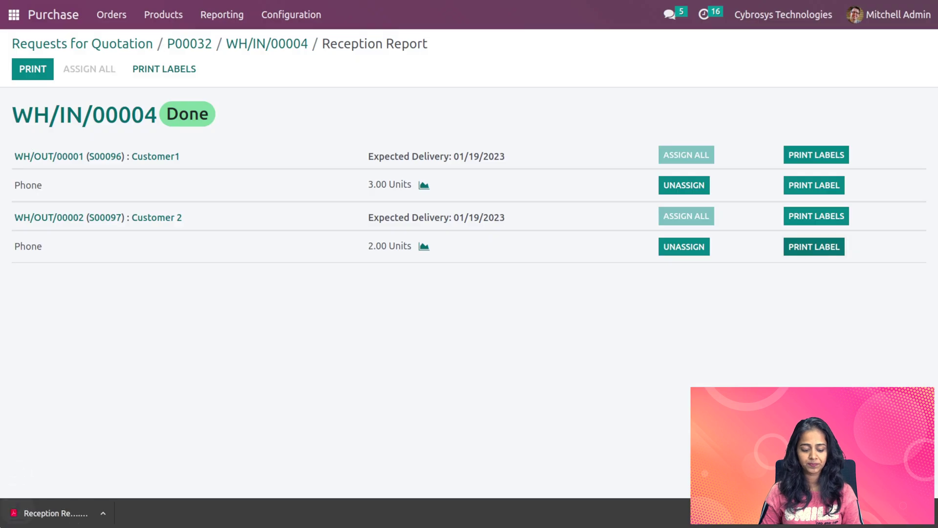
pyautogui.click(56, 525)
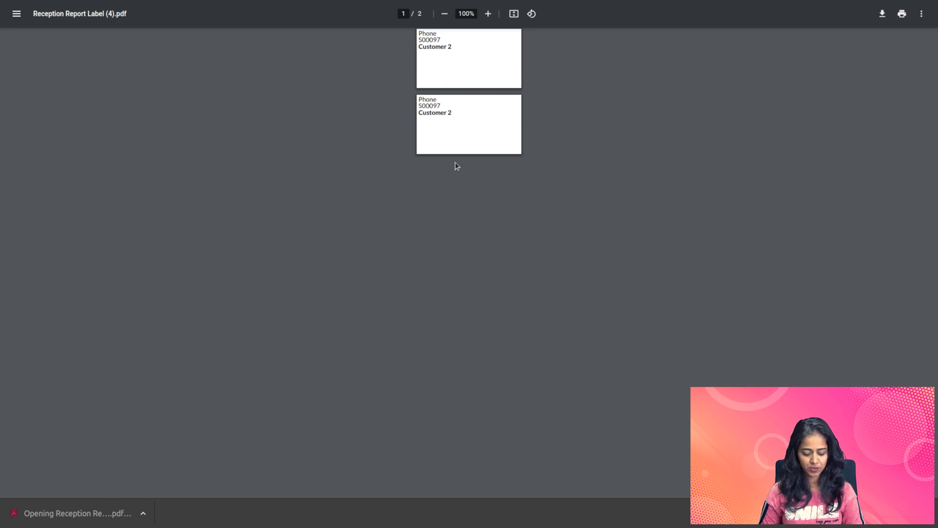
pyautogui.hotkey('ctrl', 'w')
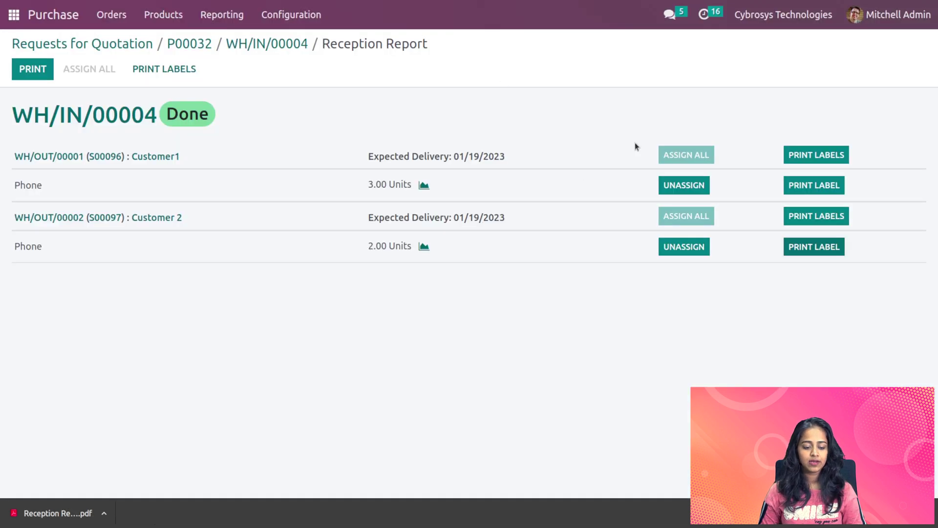
# Step: Validate Customer1's delivery order from the reception report with an immediate transfer of all quantities, and return to the report
pyautogui.click(36, 157)
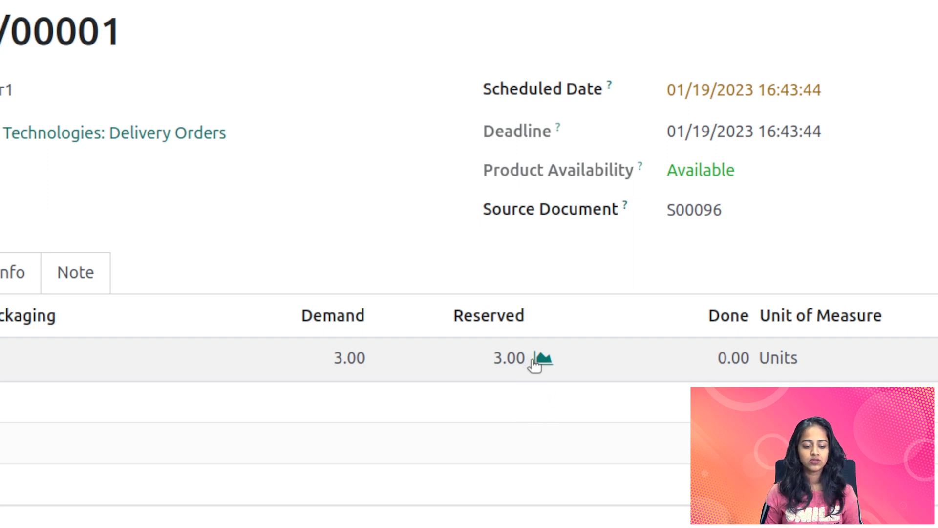
pyautogui.click(55, 73)
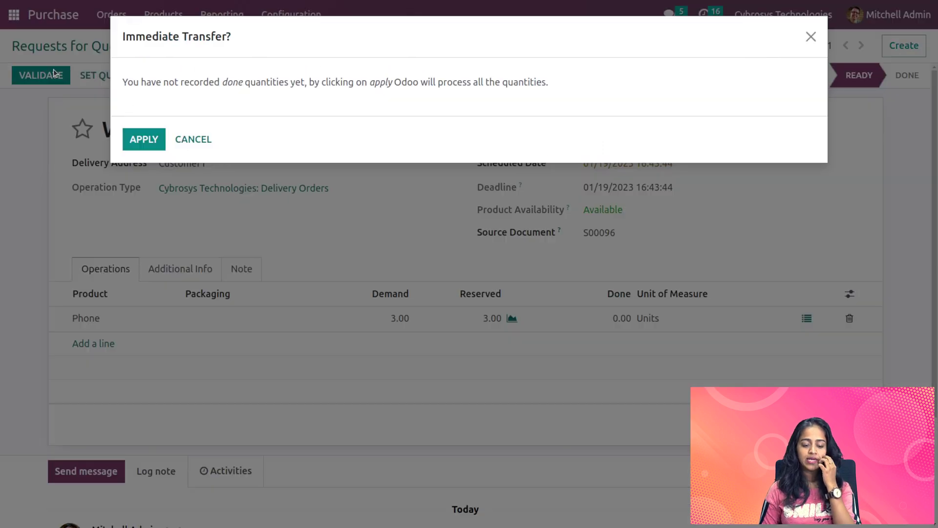
pyautogui.click(143, 139)
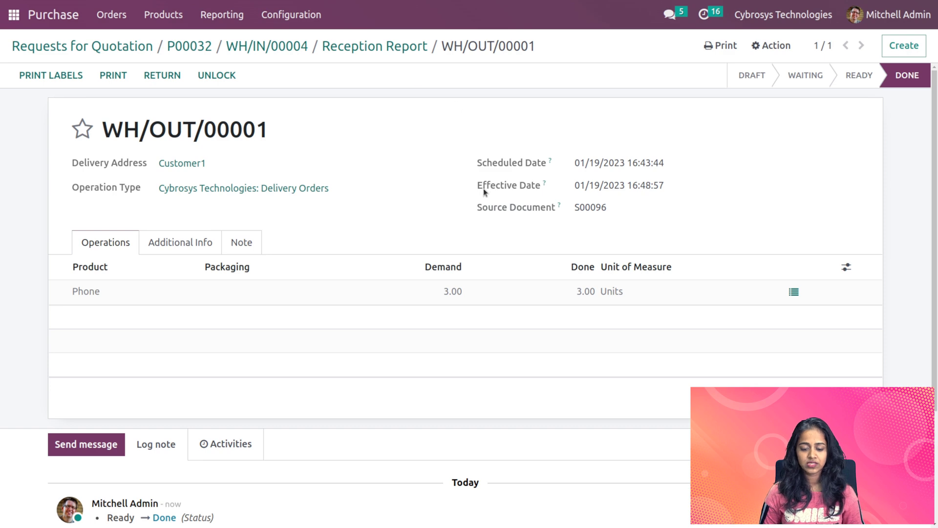
pyautogui.click(366, 51)
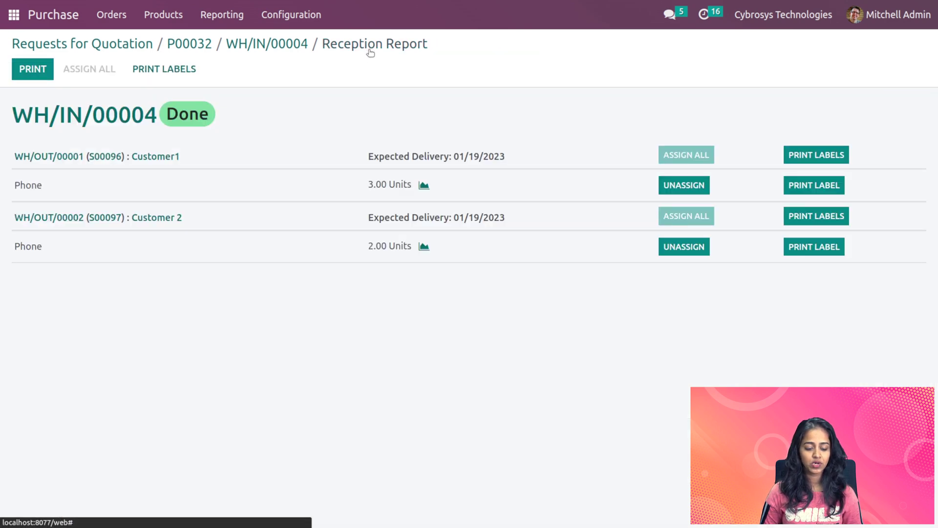
# Step: Validate Customer 2's delivery order from the reception report with an immediate transfer of all quantities, and return to the report
pyautogui.click(54, 217)
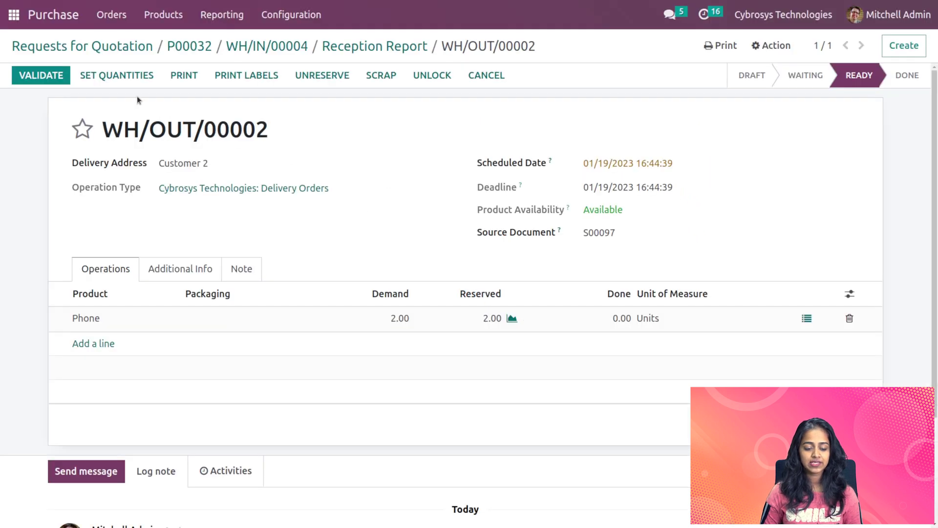
pyautogui.click(53, 73)
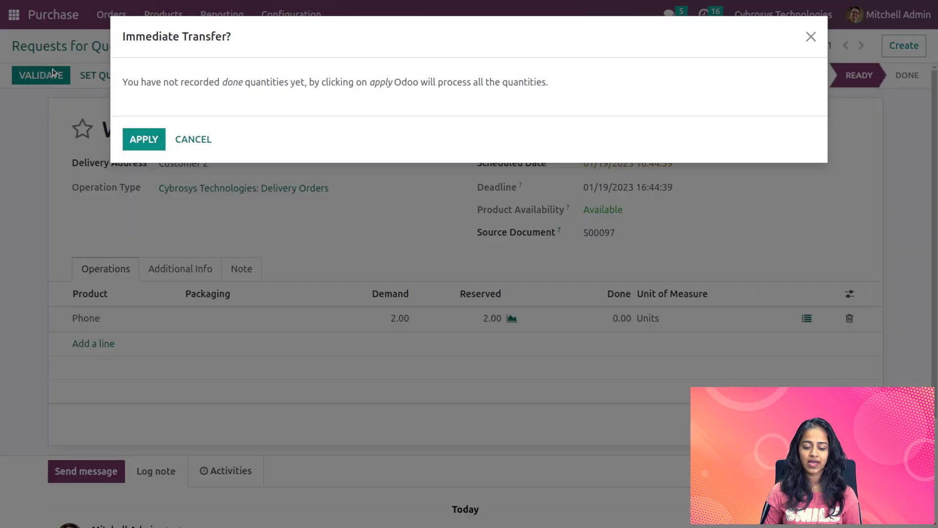
pyautogui.click(144, 140)
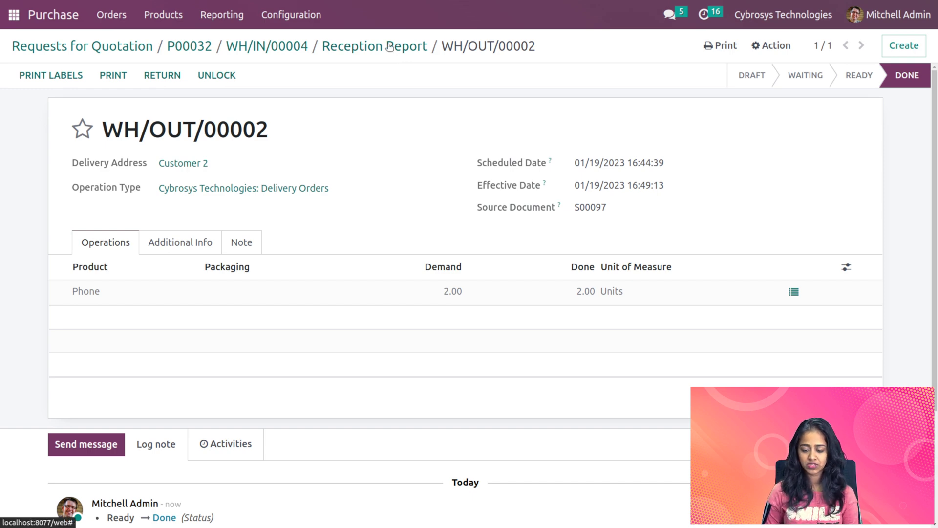
pyautogui.click(390, 47)
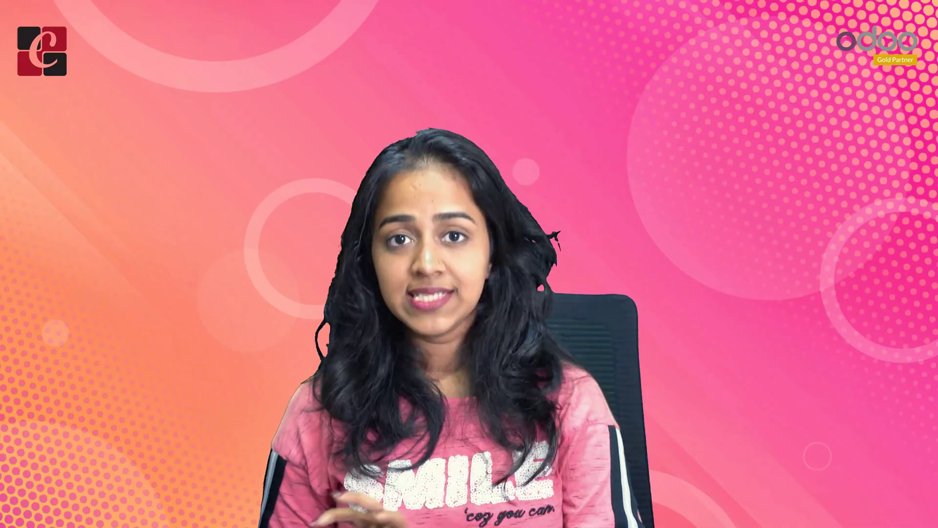